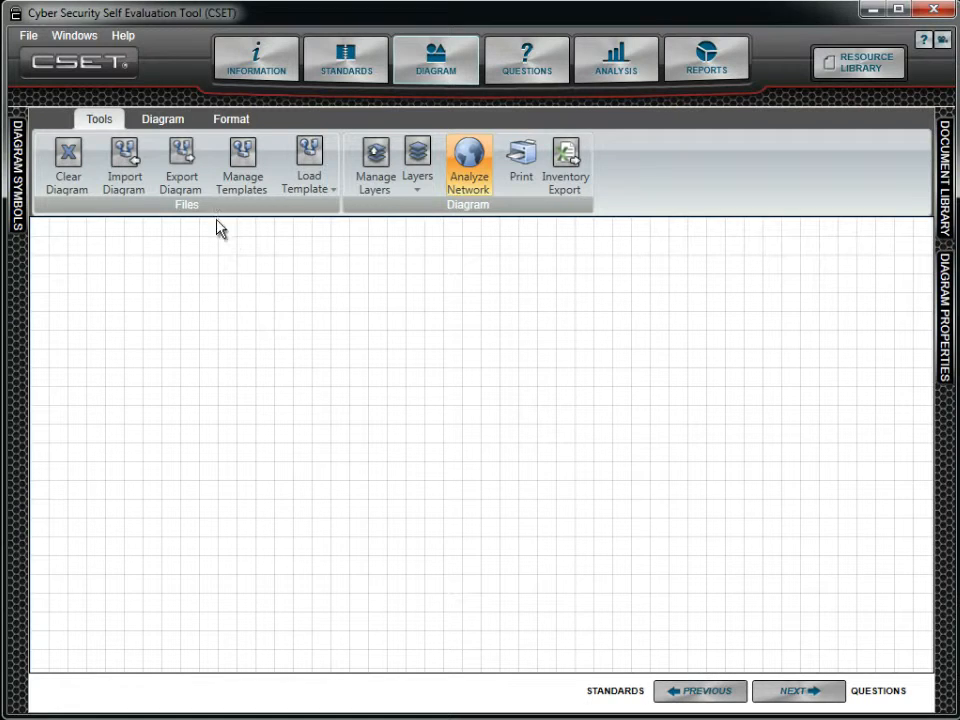
- Place an Application Server, a Database Server below it and an HMI to the database server's right on the blank diagram
left_click(170, 124)
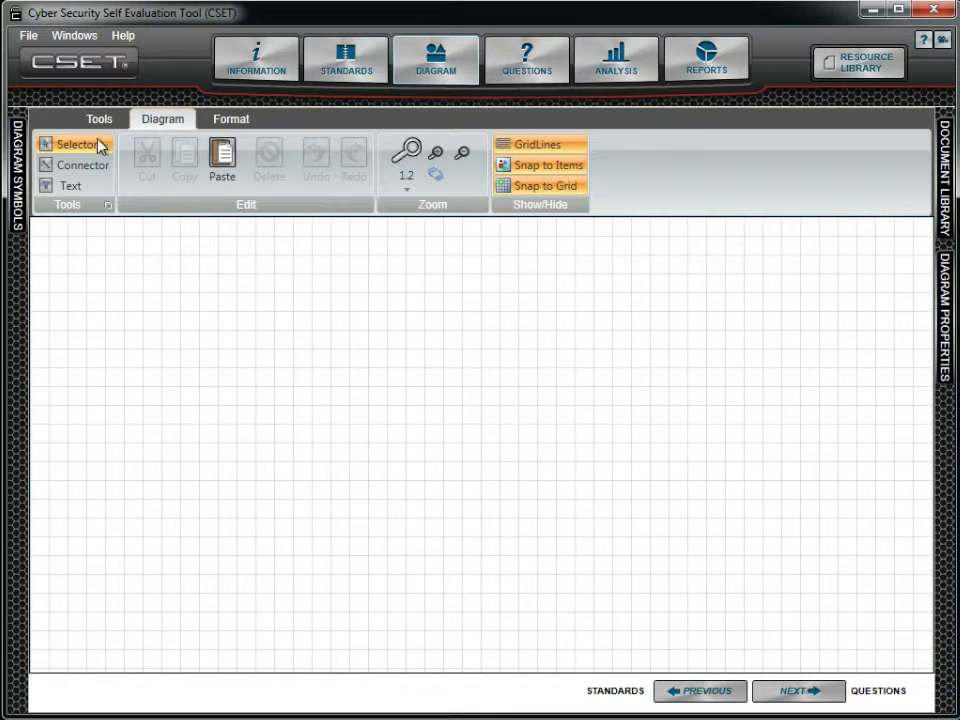
left_click(16, 172)
left_click_drag(70, 192, 354, 315)
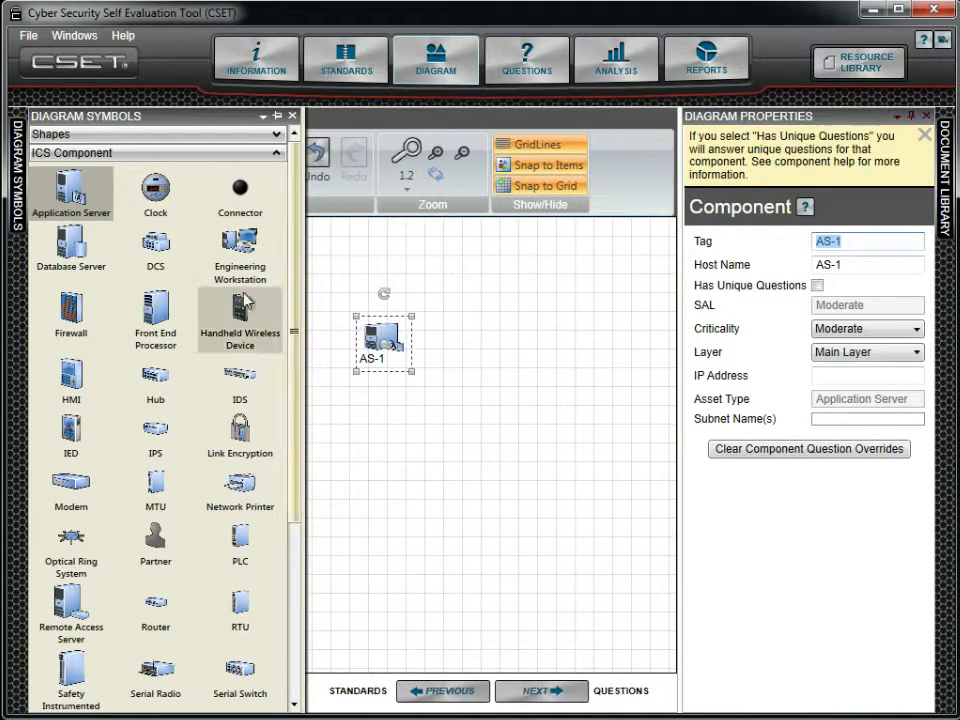
left_click_drag(70, 245, 365, 452)
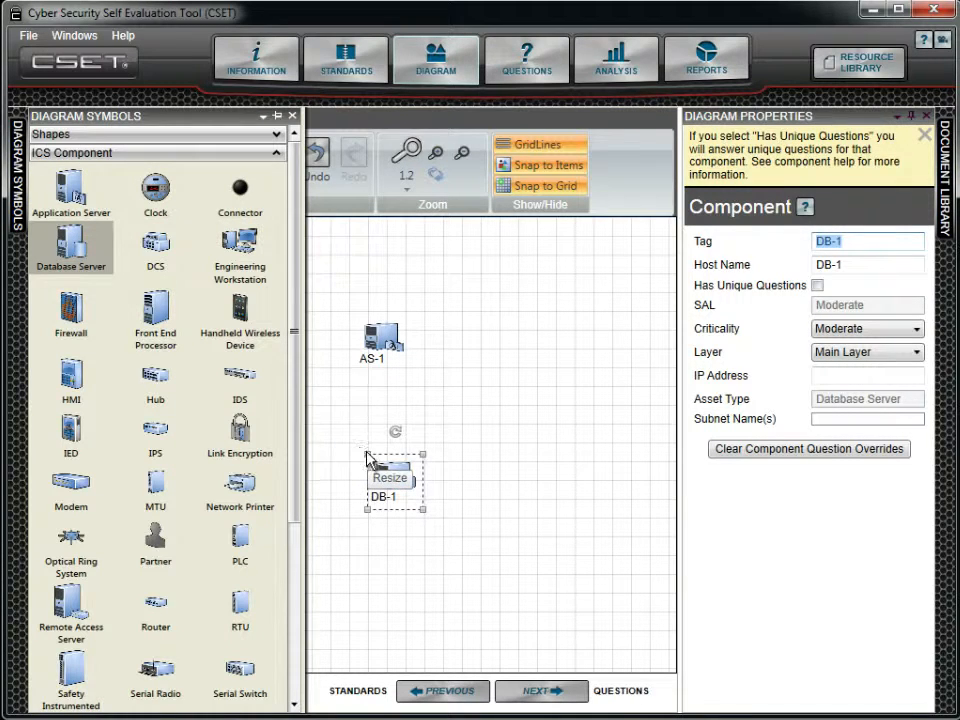
left_click_drag(57, 380, 548, 492)
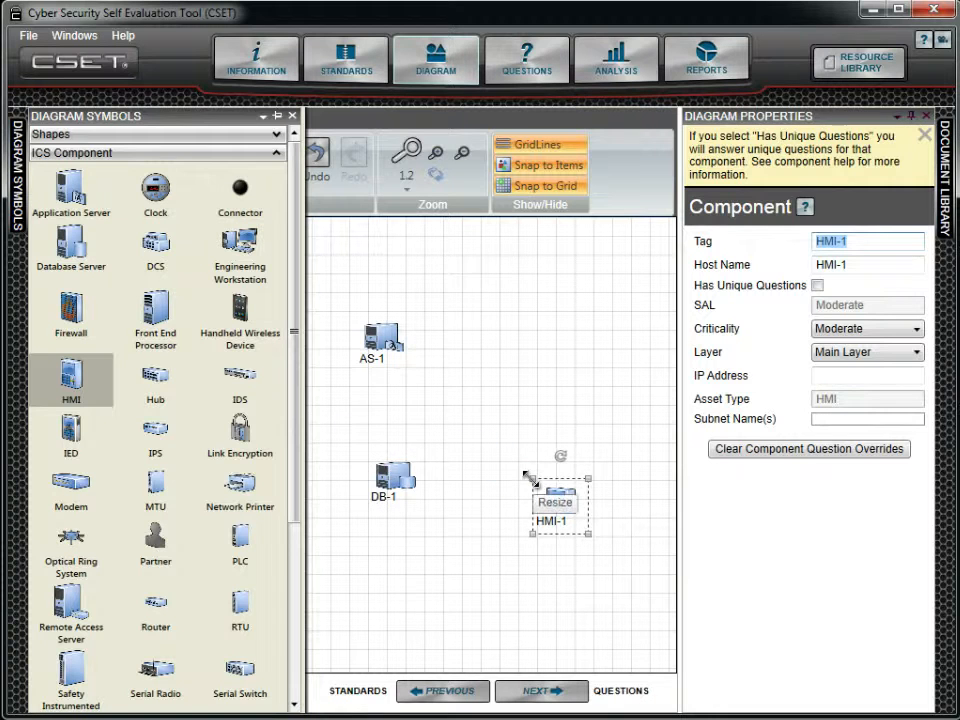
left_click(529, 479)
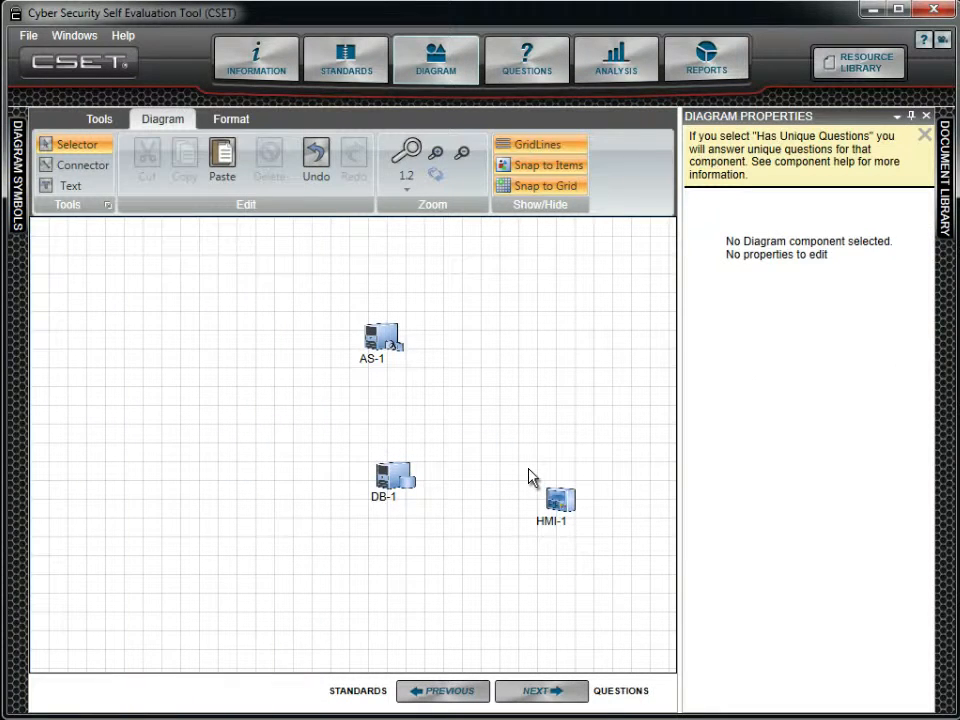
- Draw connectors from AS-1 to DB-1 and from DB-1 to HMI-1, returning to the Selector tool
left_click(394, 344)
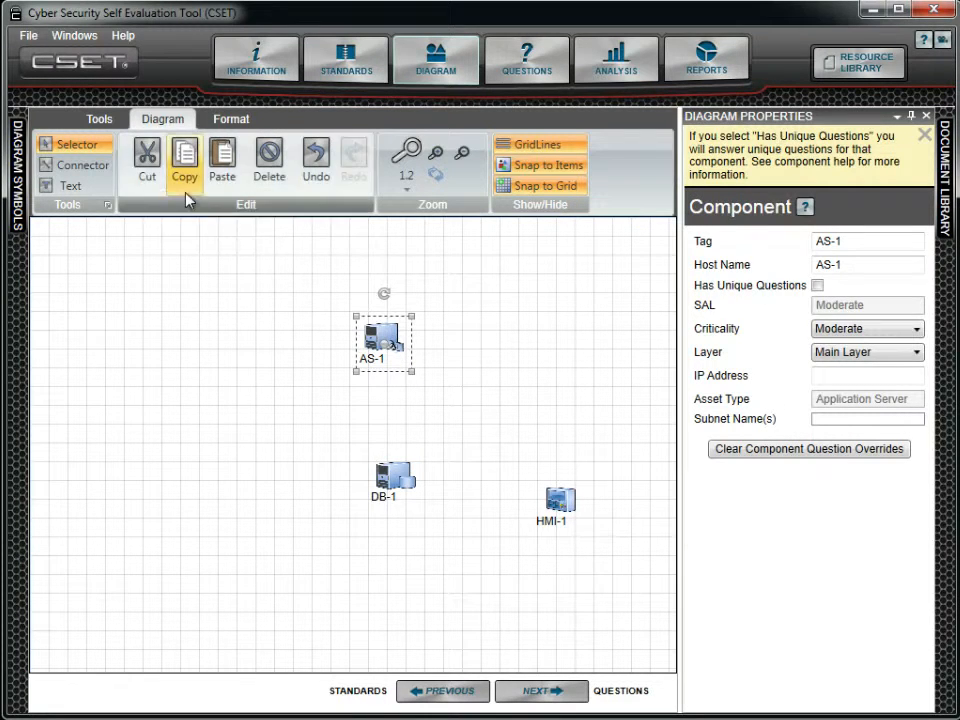
left_click(97, 168)
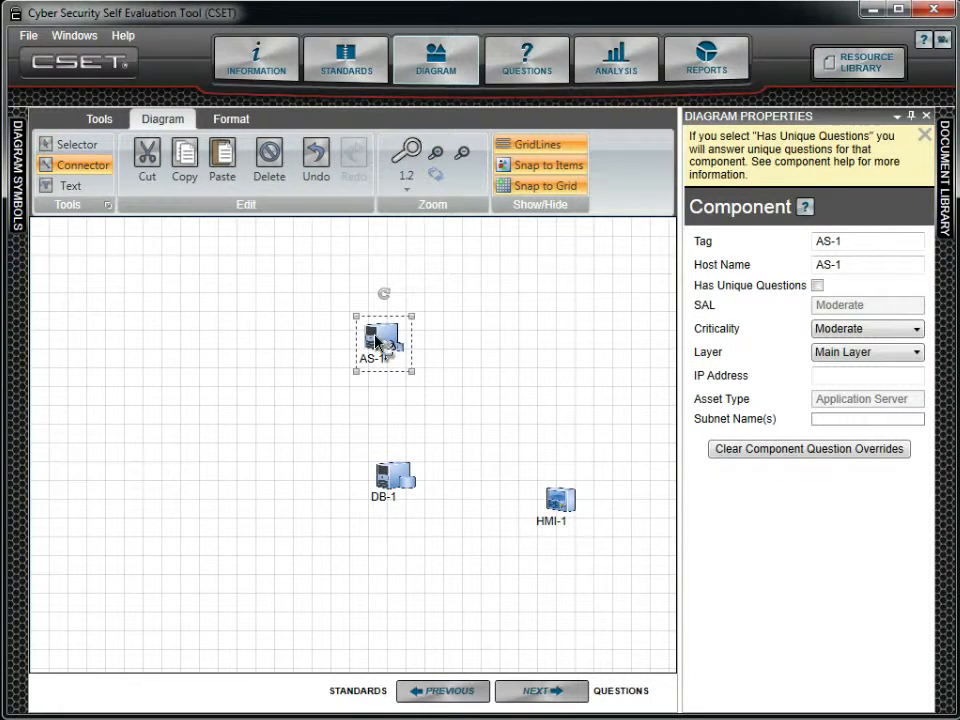
left_click_drag(401, 341, 397, 490)
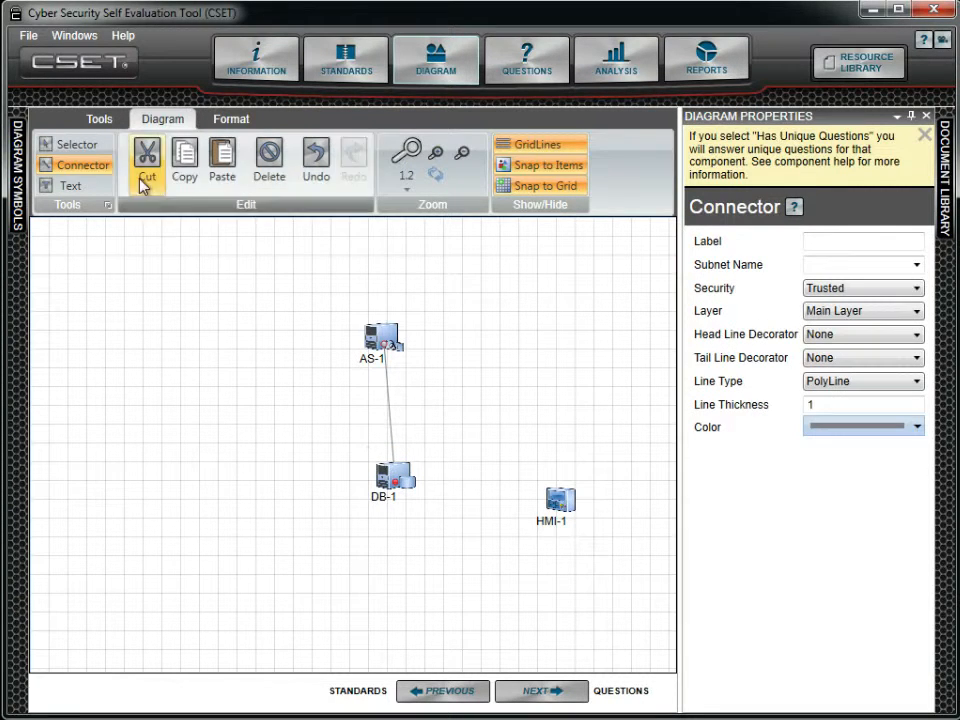
left_click(103, 148)
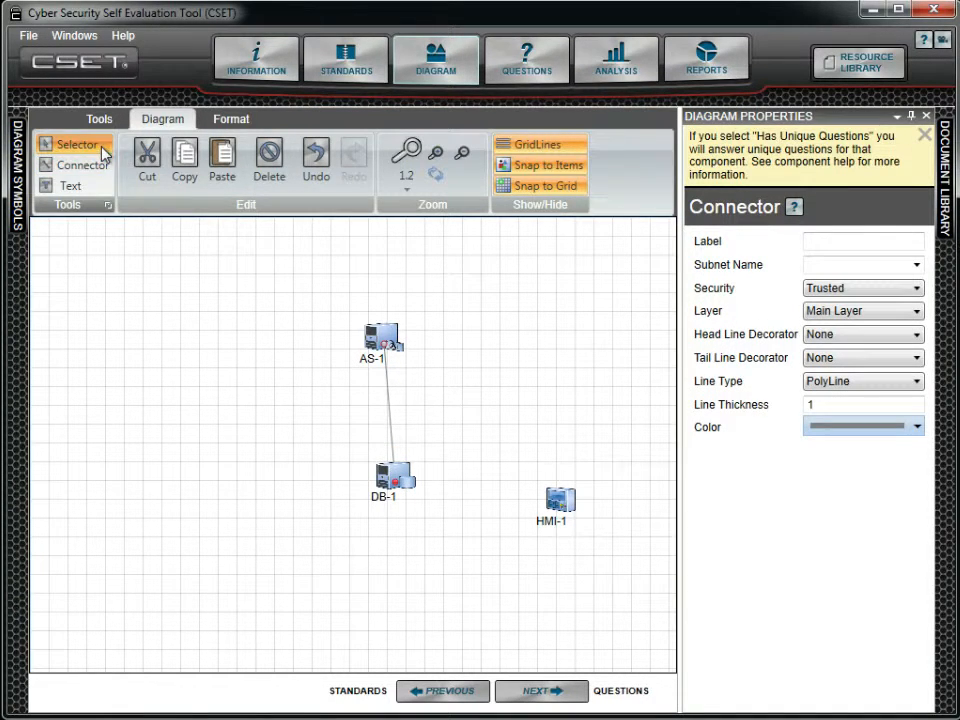
left_click(382, 495)
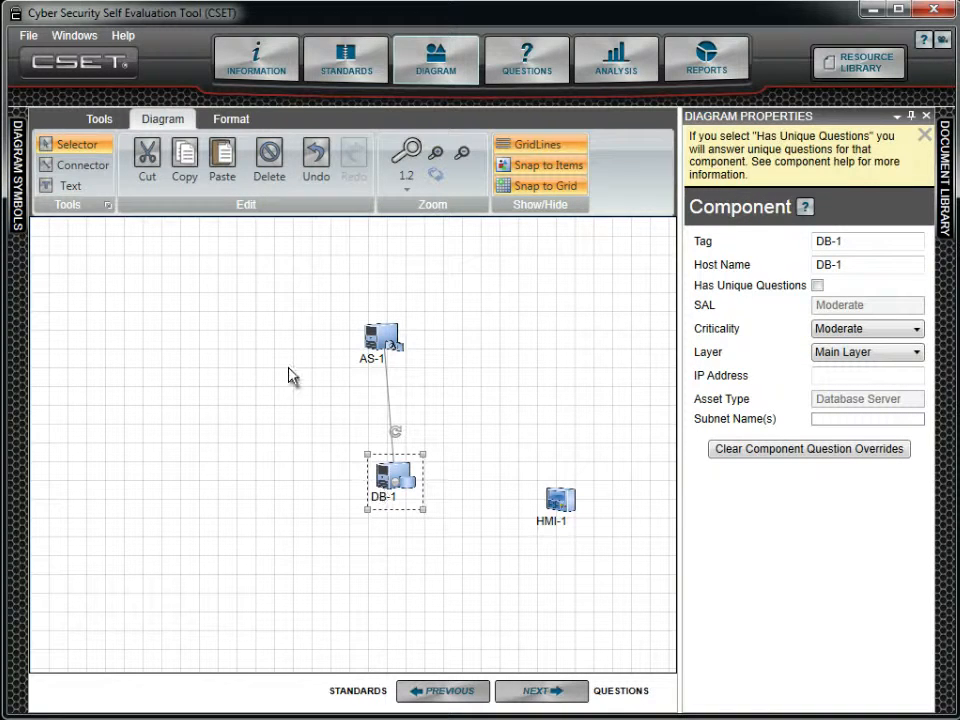
left_click(86, 167)
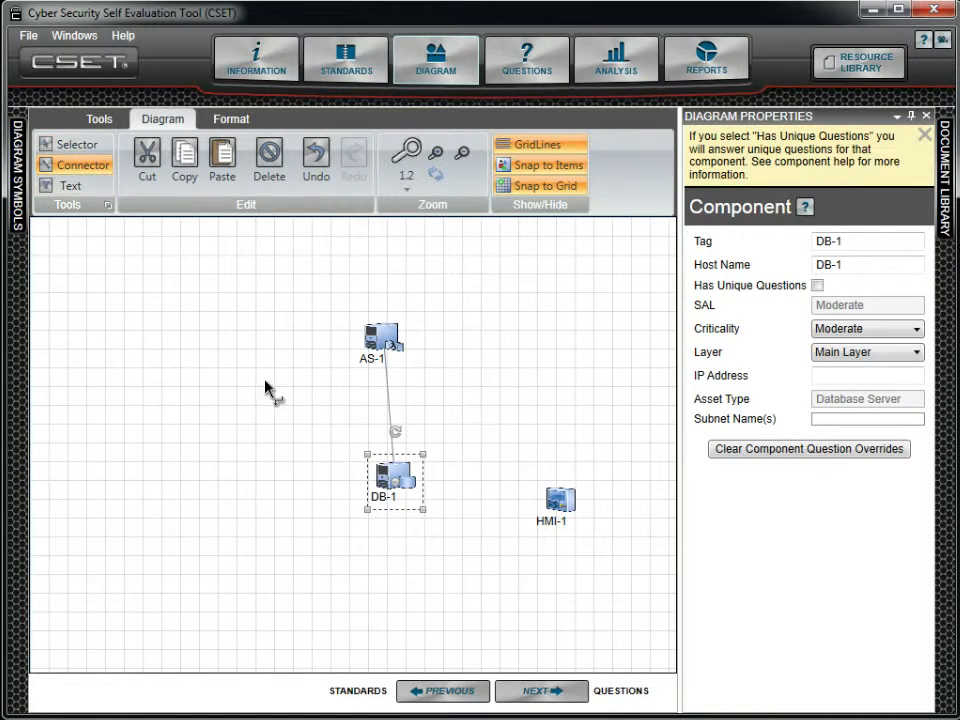
left_click_drag(398, 507, 558, 507)
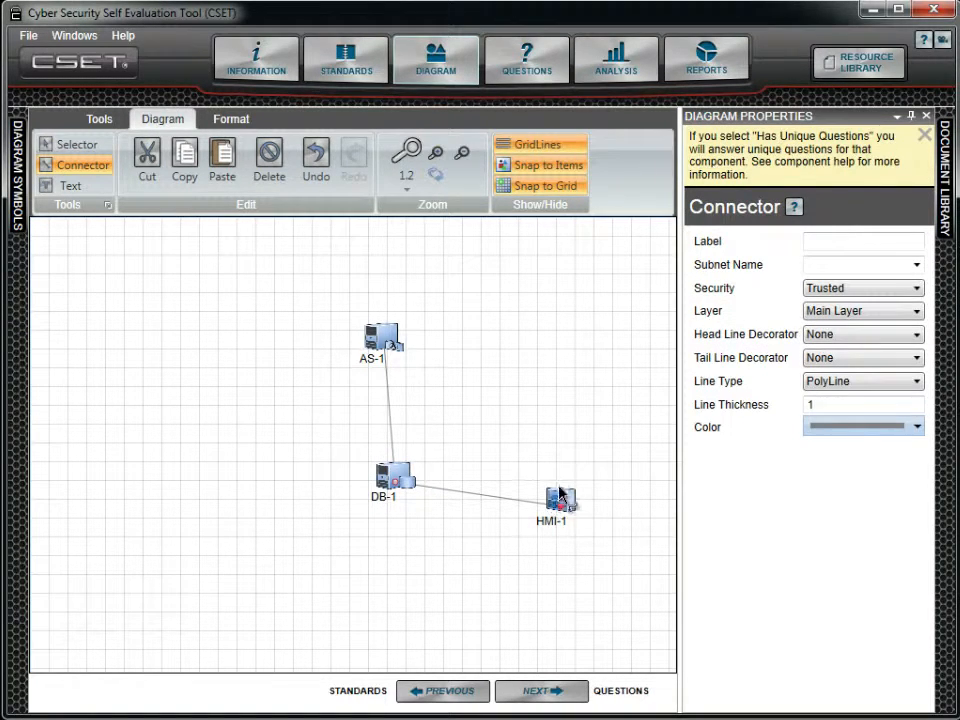
left_click(90, 147)
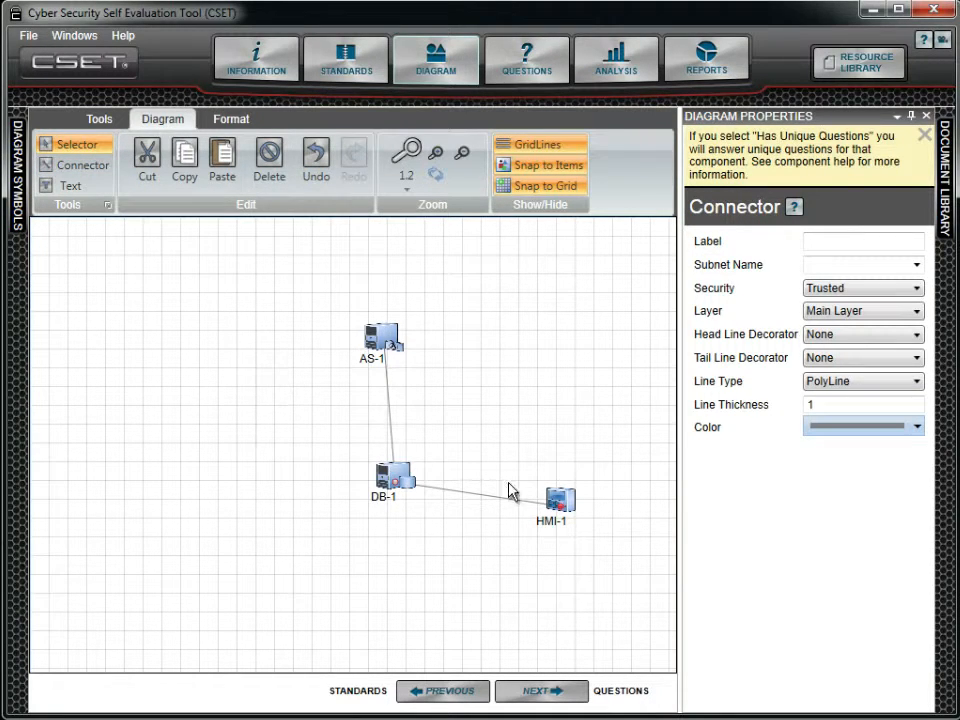
- Cut the HMI-1 component from the diagram and paste it back
left_click(570, 497)
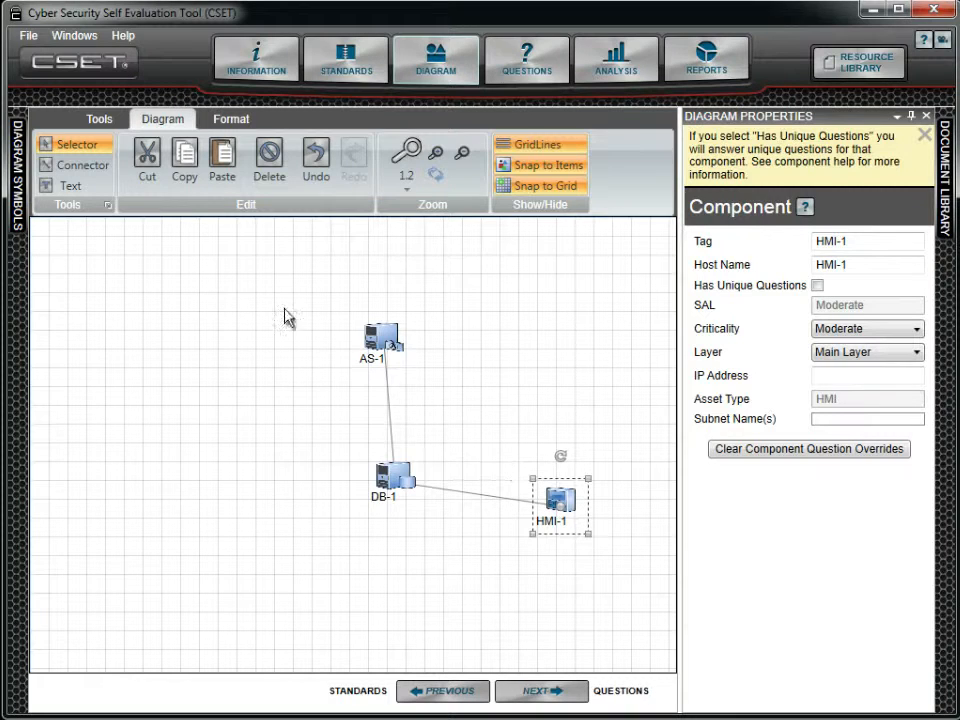
left_click(153, 168)
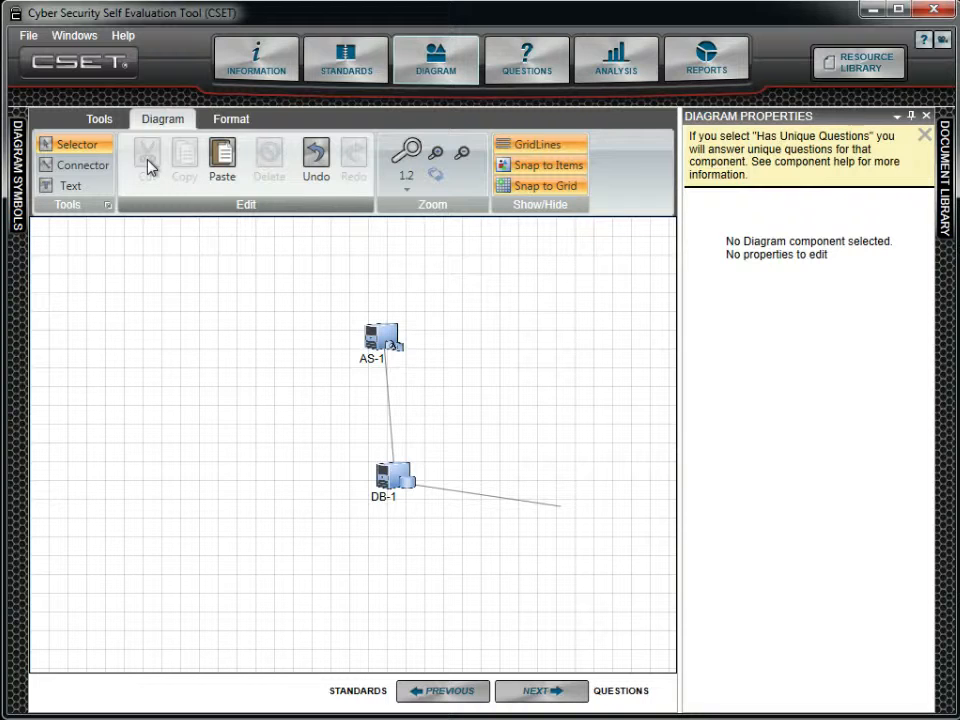
left_click(224, 160)
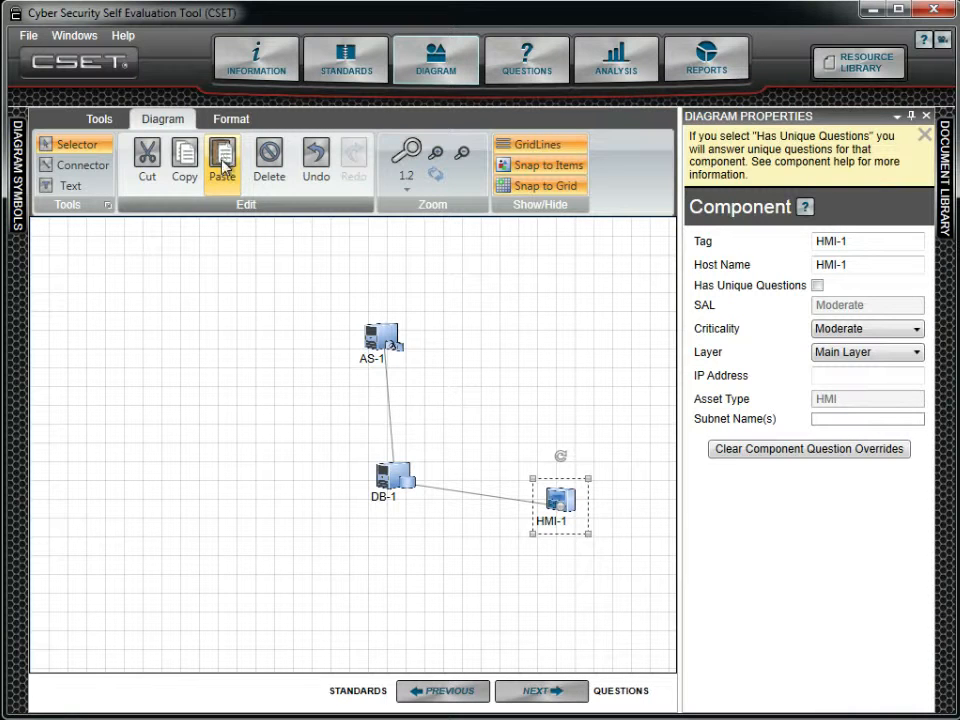
- Cut AS-1, DB-1 and their connectors together from the diagram and paste them back
left_click_drag(287, 276, 443, 556)
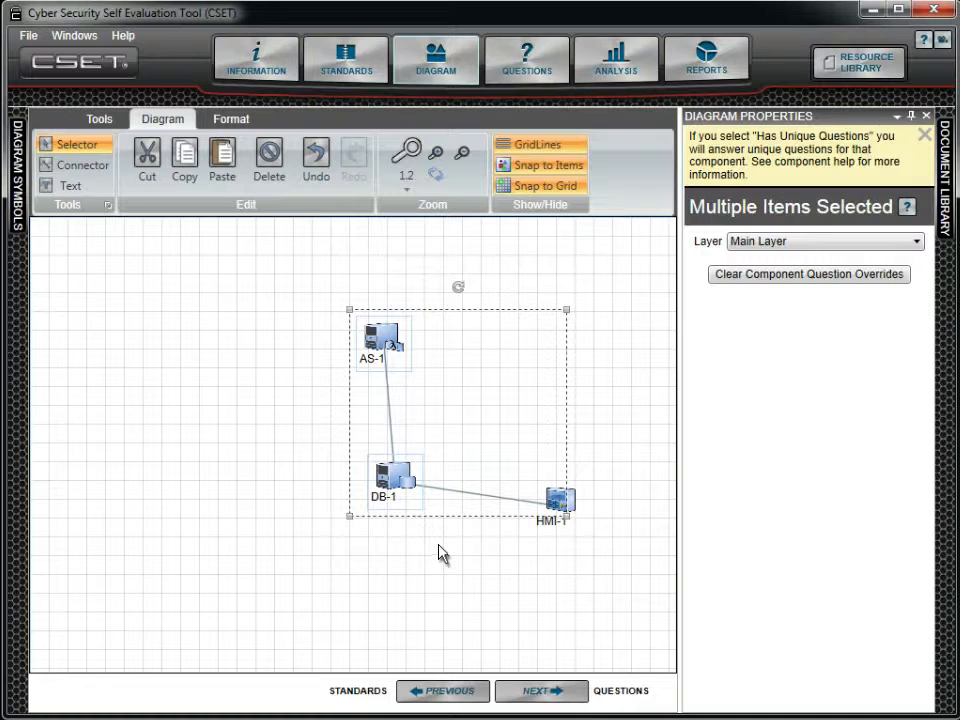
left_click(146, 158)
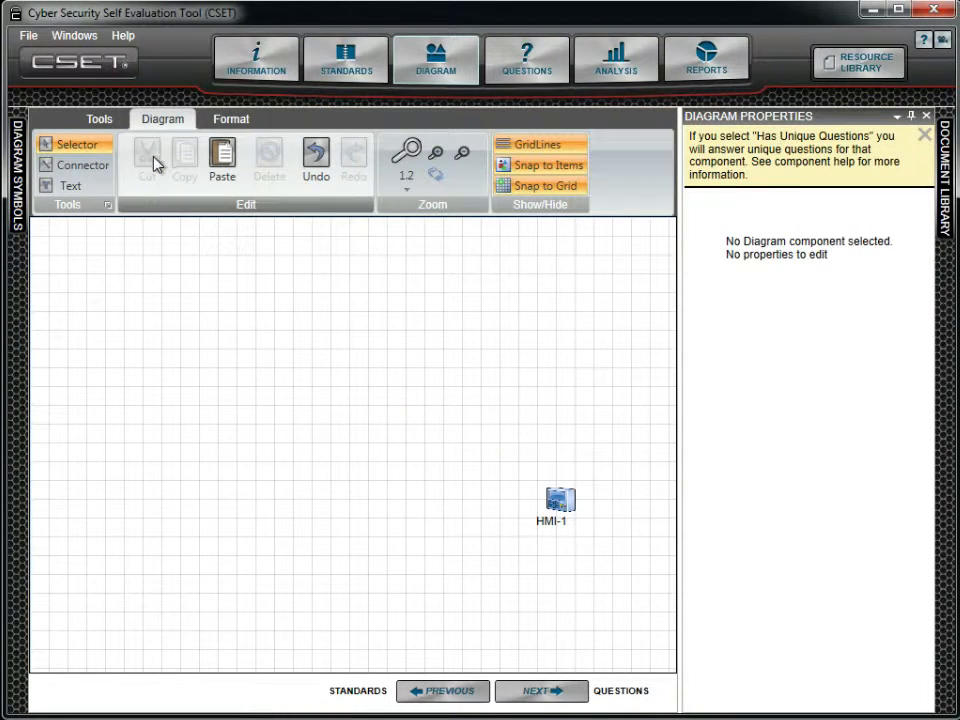
left_click(223, 164)
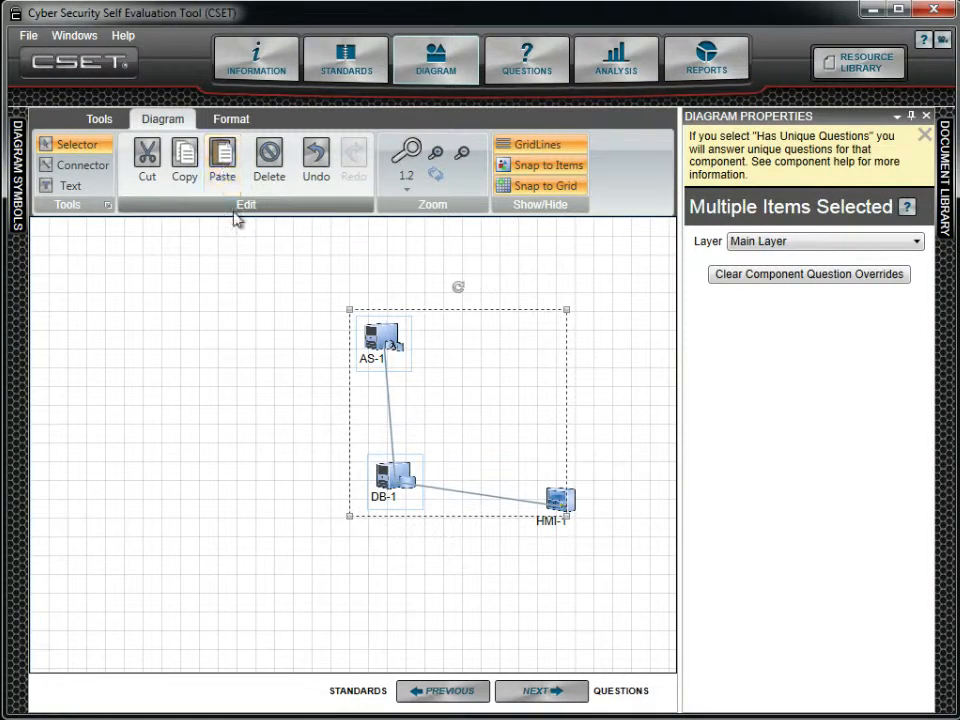
- Select all three components with their connectors and move the group to the left side of the diagram canvas
left_click(243, 242)
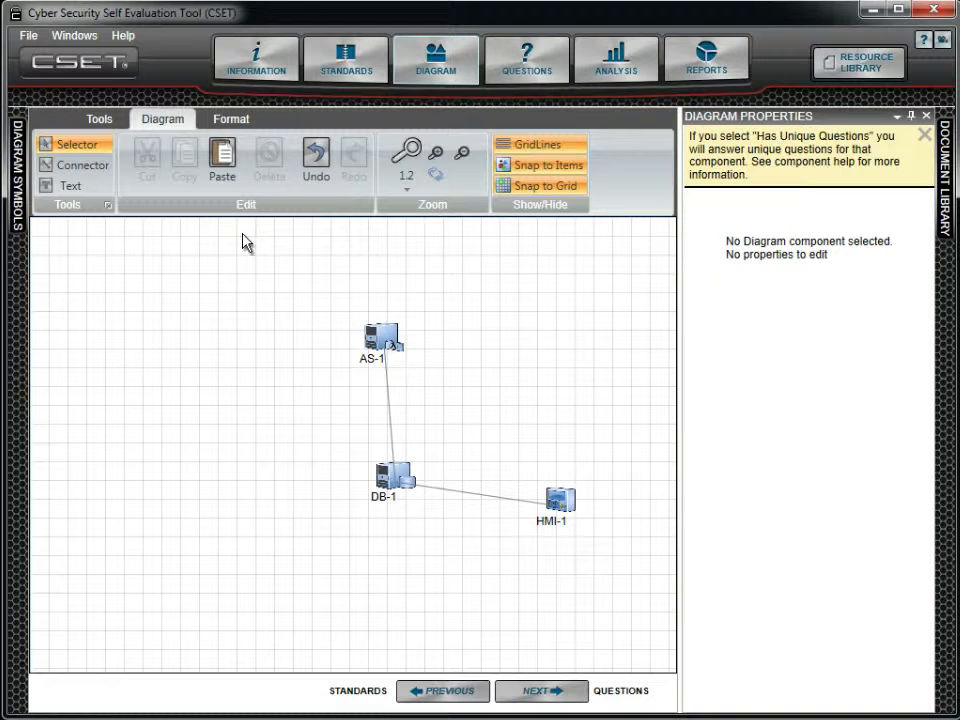
left_click_drag(342, 303, 603, 561)
left_click_drag(387, 335, 143, 338)
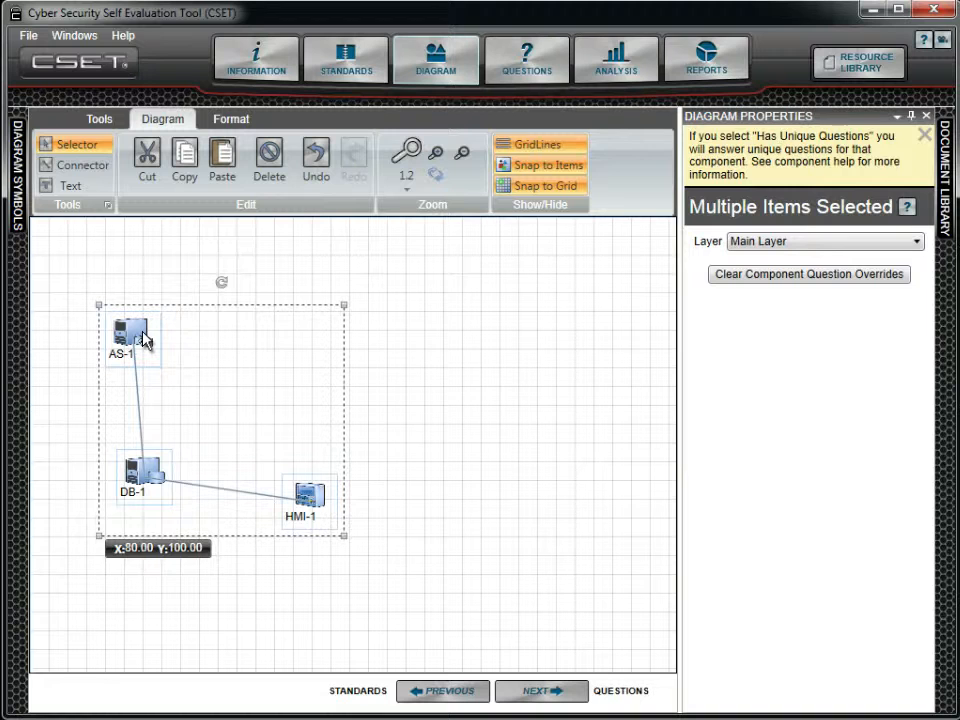
- Duplicate the selected network group and place the copy to the right of the original, at about X 380, Y 100
left_click(190, 165)
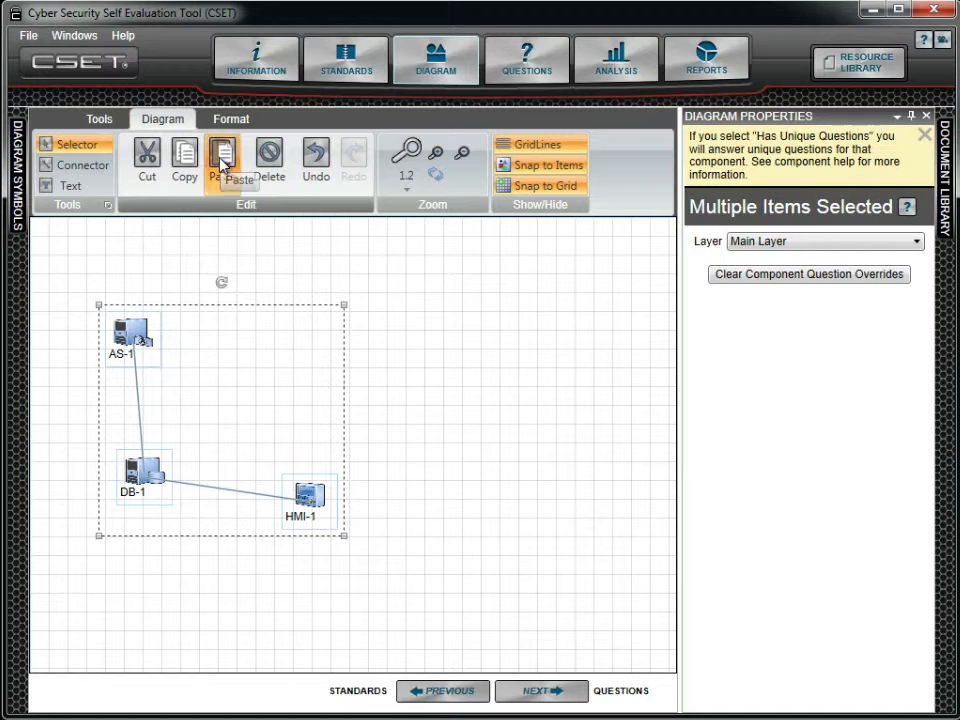
left_click(222, 160)
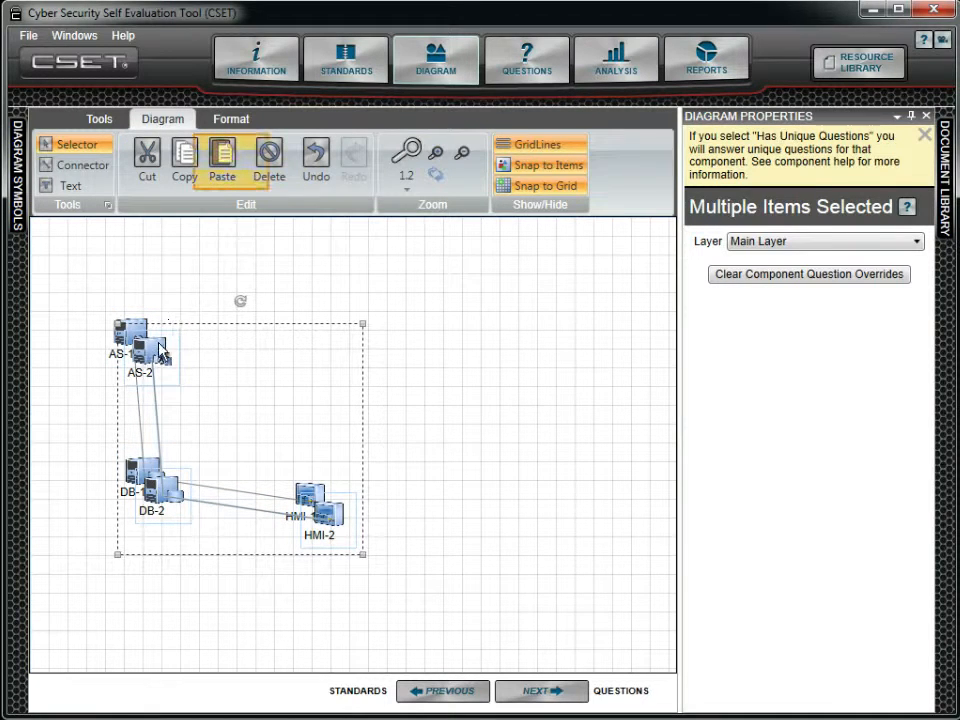
left_click_drag(156, 336, 419, 334)
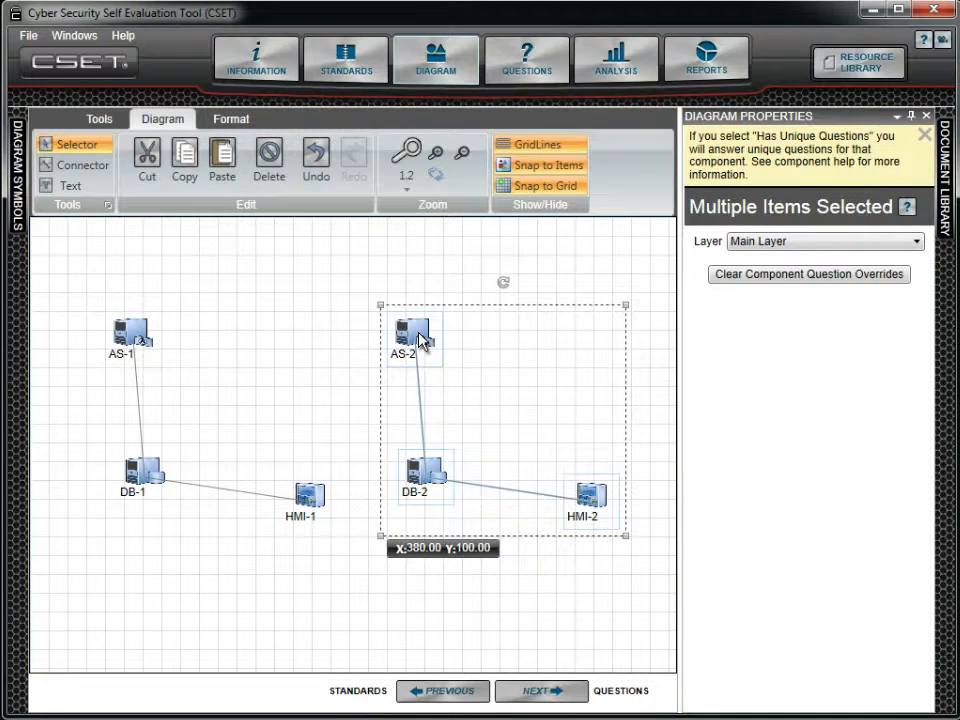
left_click(407, 292)
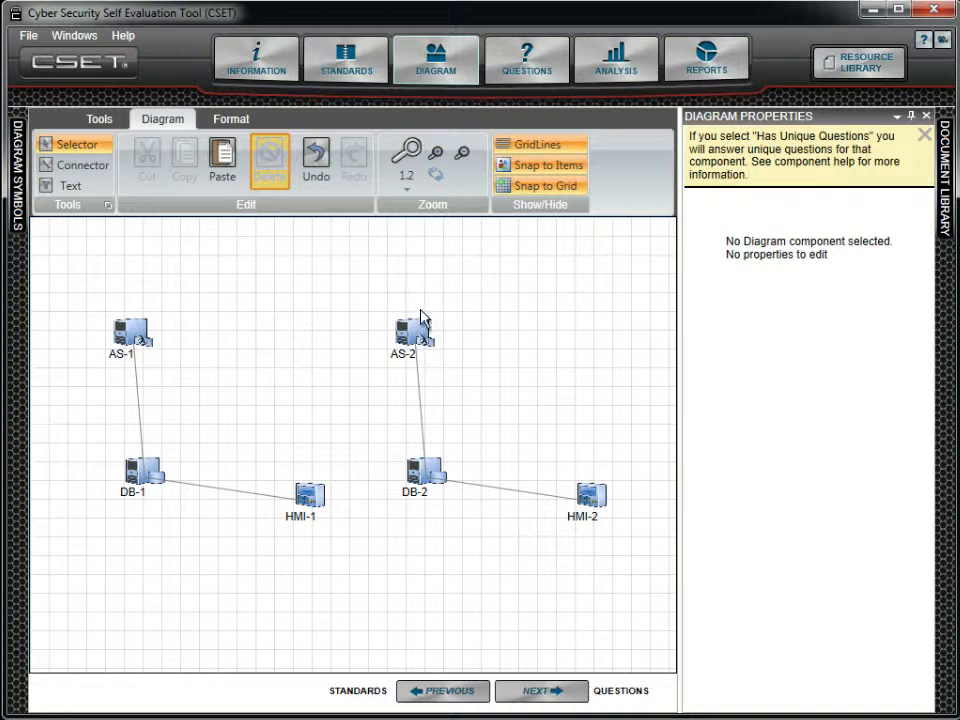
- Delete the HMI-2 component and undo the deletion
left_click(600, 502)
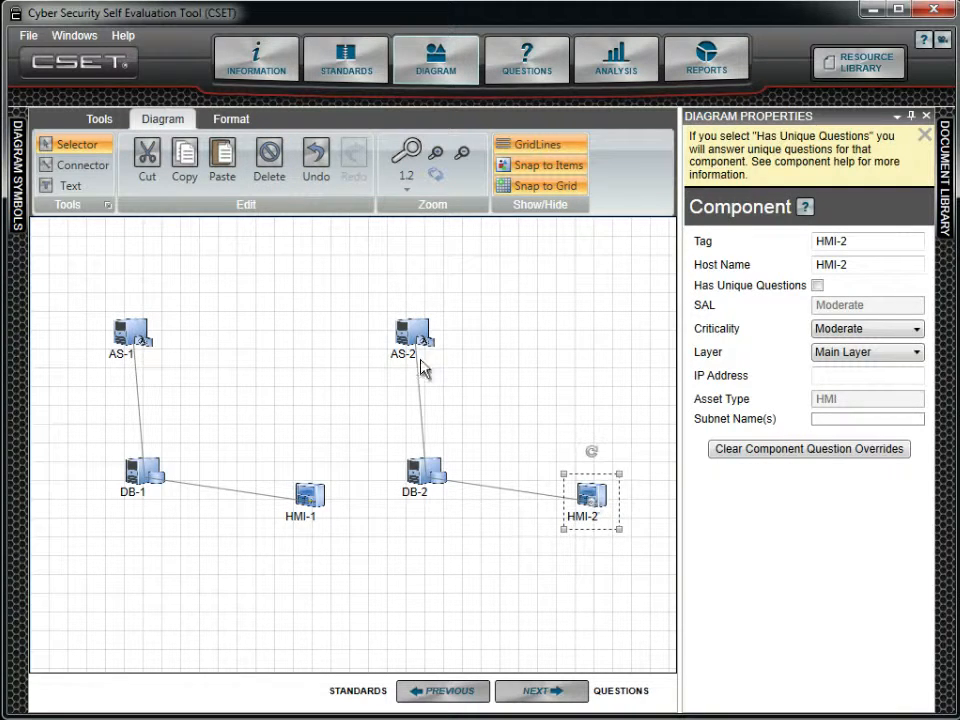
left_click(270, 157)
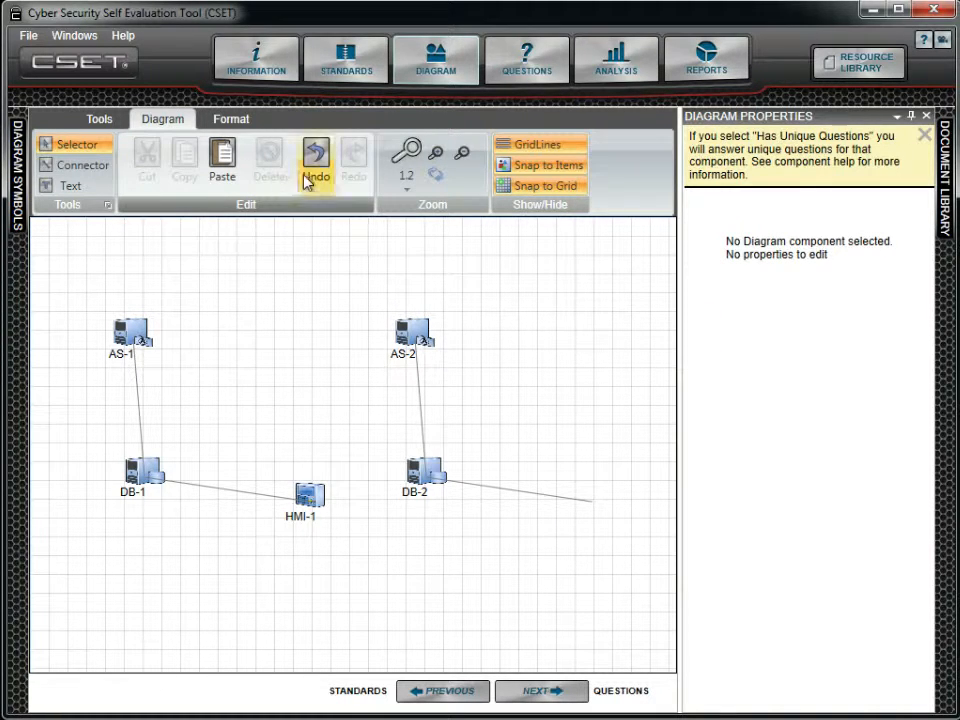
left_click(317, 159)
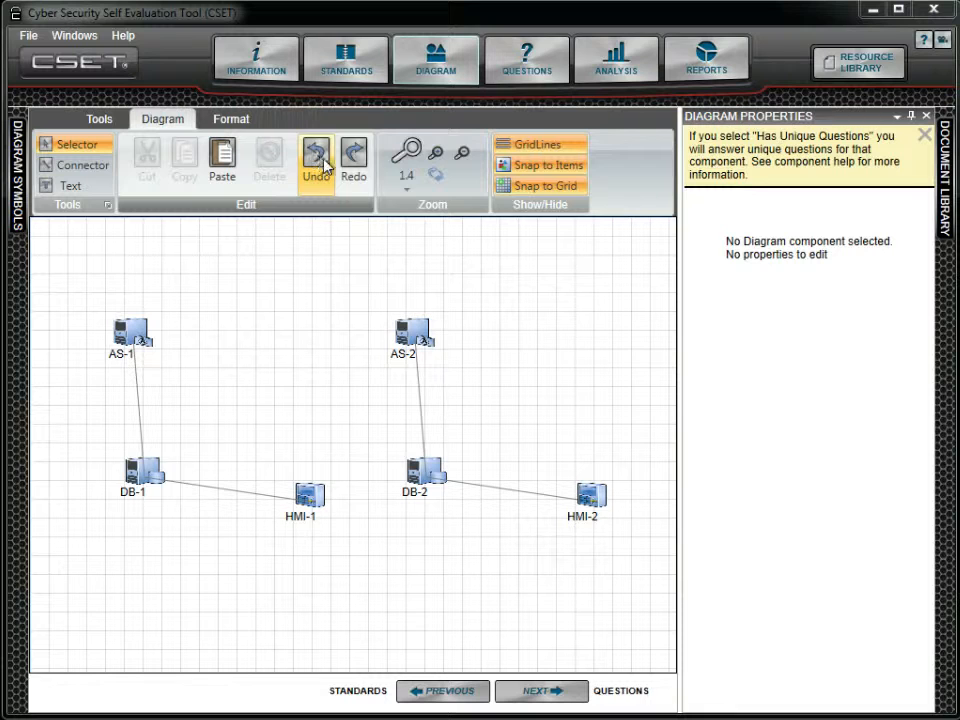
- Set the zoom factor to 1.2, and try it by zooming in three times and out twice
left_click(406, 188)
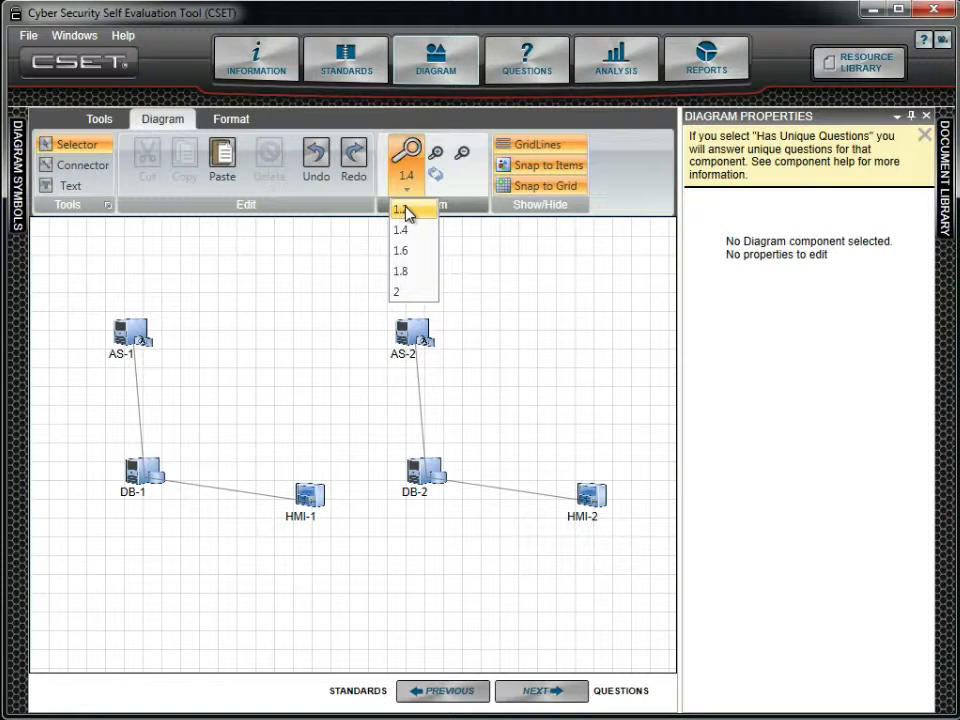
left_click(407, 211)
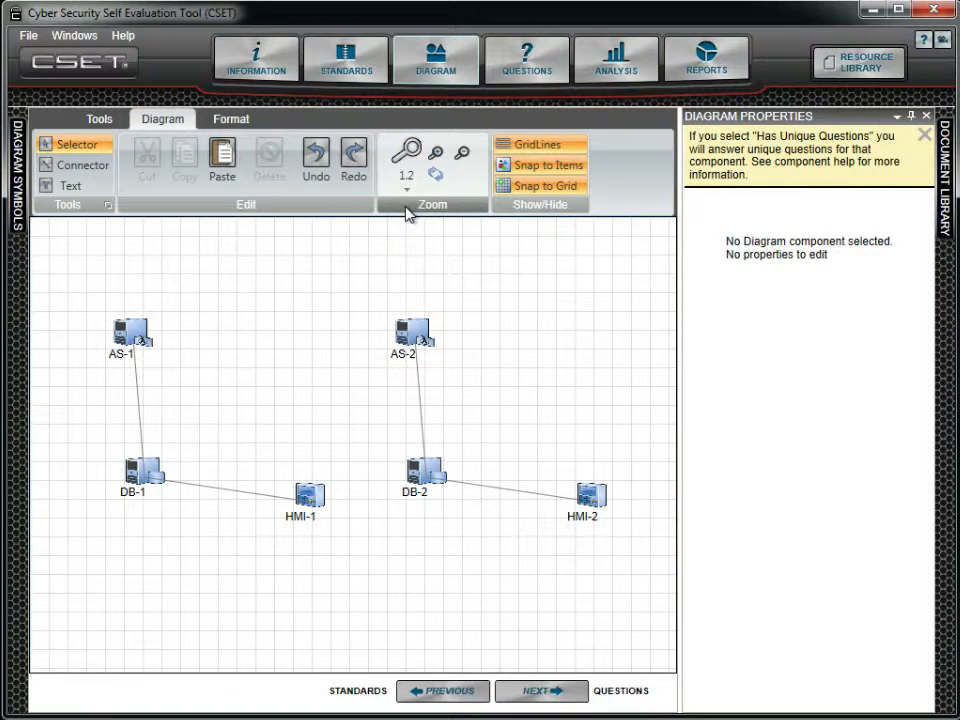
left_click(437, 157)
left_click(437, 157)
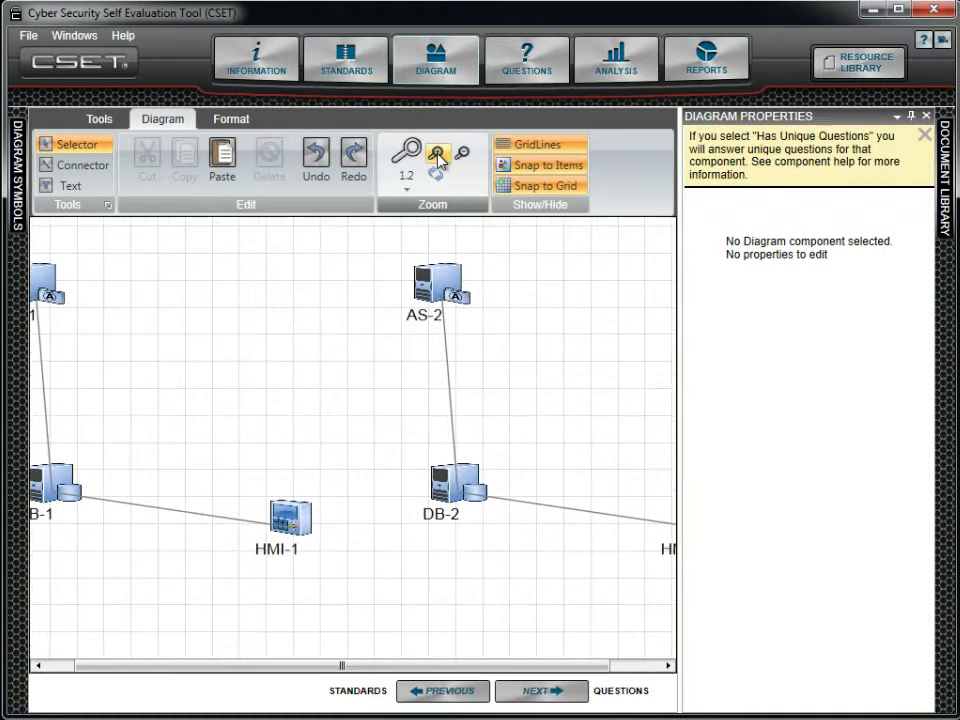
left_click(437, 157)
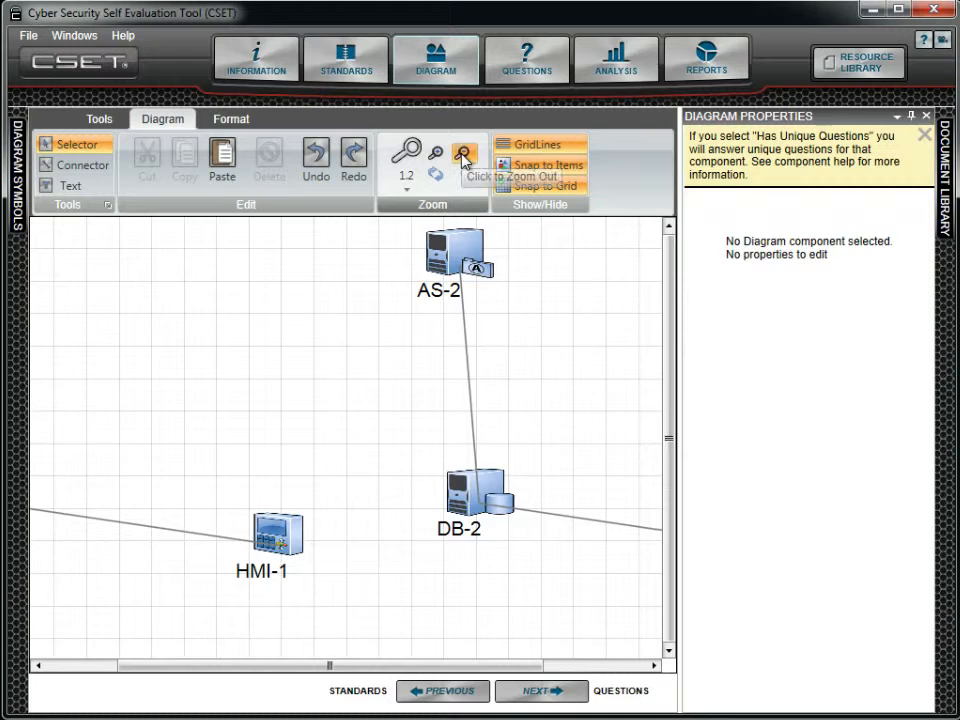
left_click(460, 156)
left_click(461, 157)
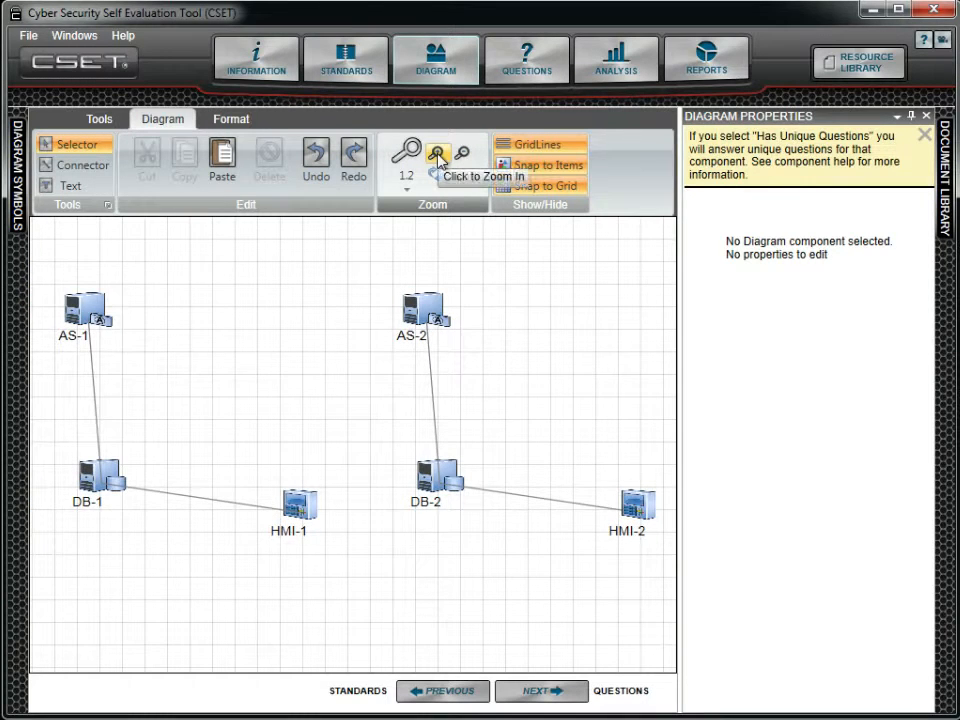
- Zoom in twice more on the diagram and reset the zoom to its original level
left_click(437, 157)
left_click(437, 157)
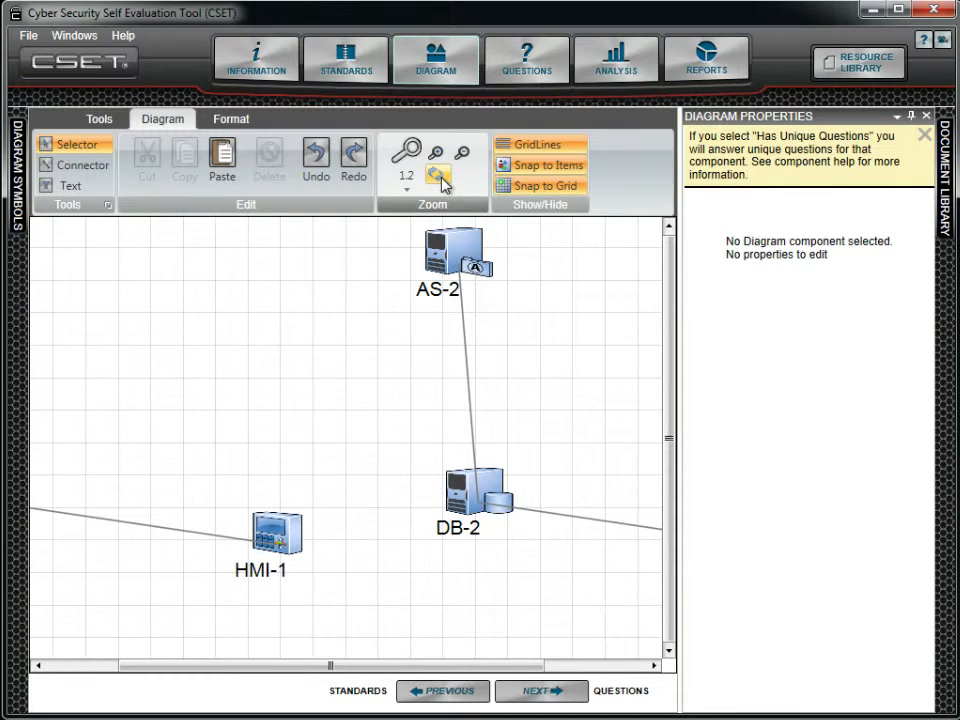
left_click(437, 176)
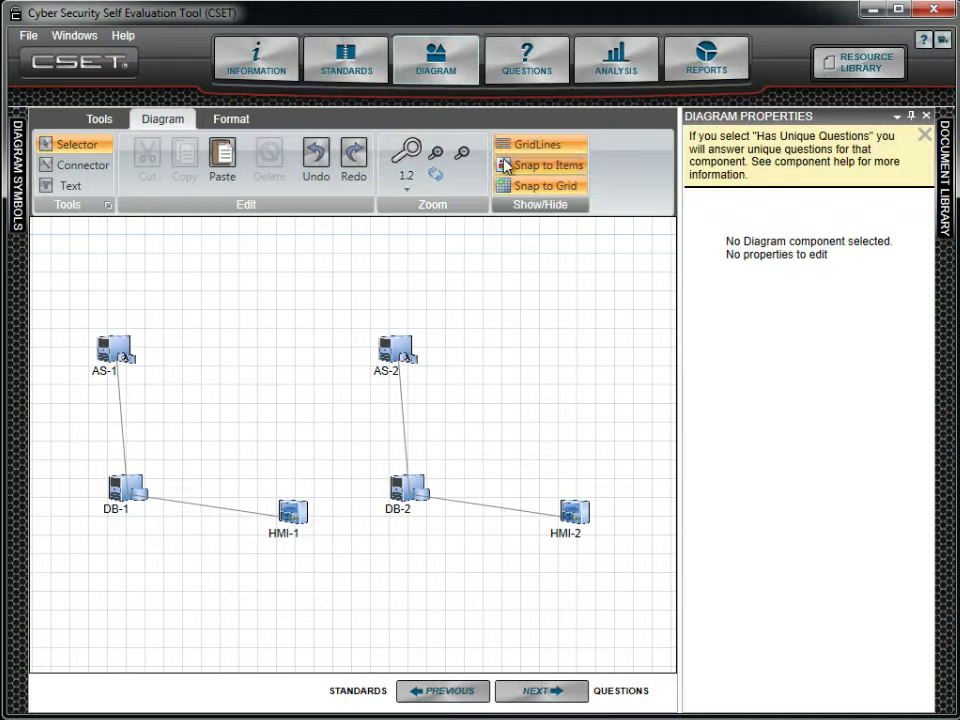
- Turn off the gridlines, Snap to Items and Snap to Grid for the diagram
left_click(566, 149)
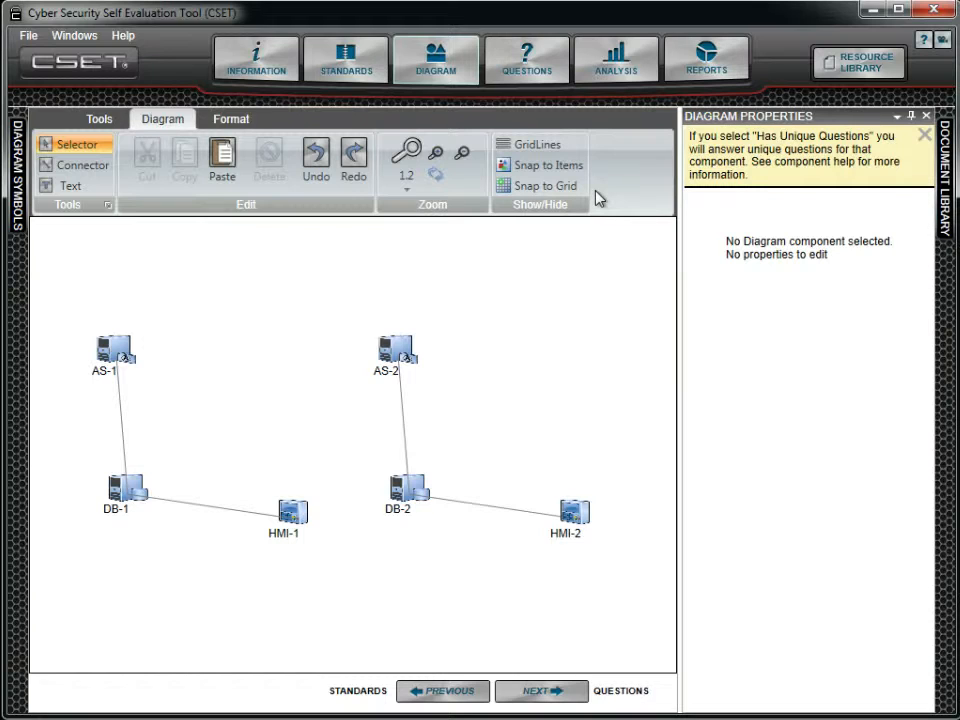
left_click(233, 122)
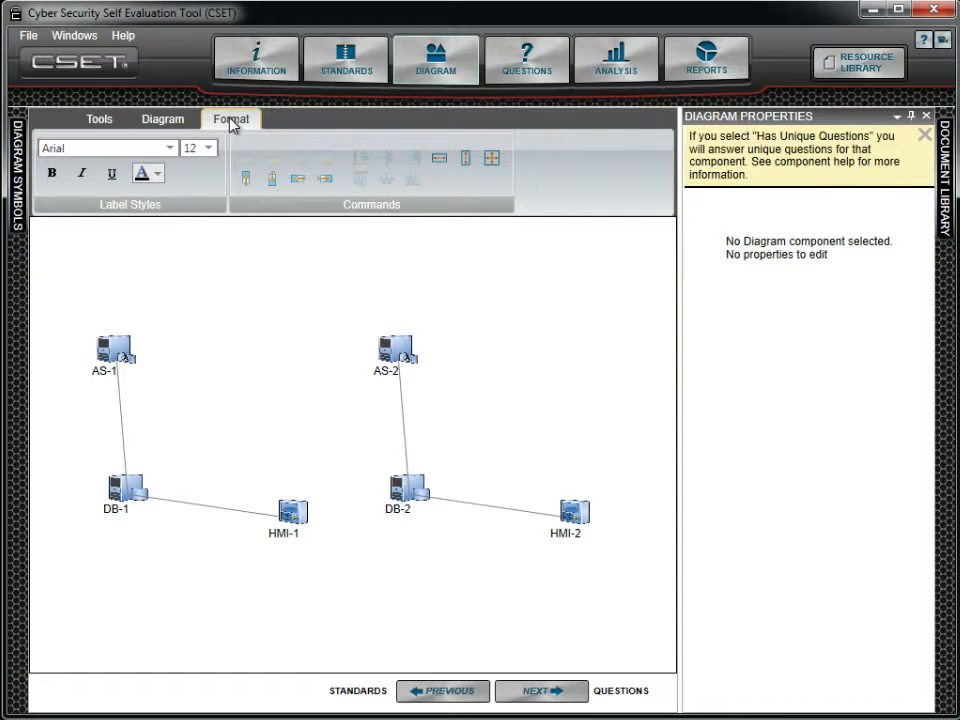
left_click(167, 121)
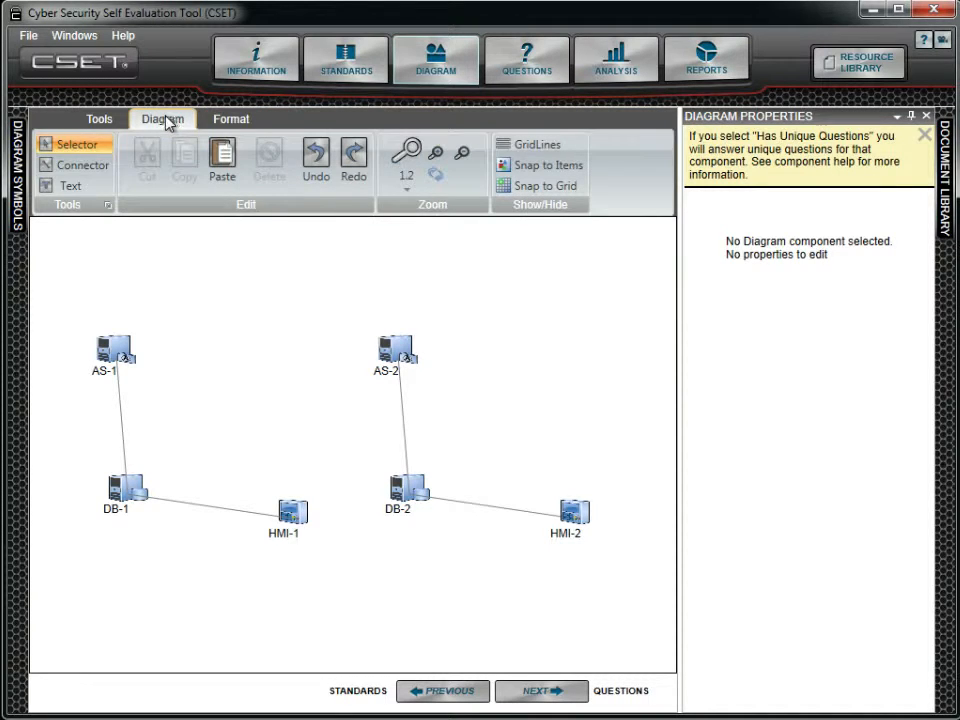
- Add a one-line text box reading "ACME Control System Diagram" above and between the AS-1 and AS-2 components
left_click(63, 188)
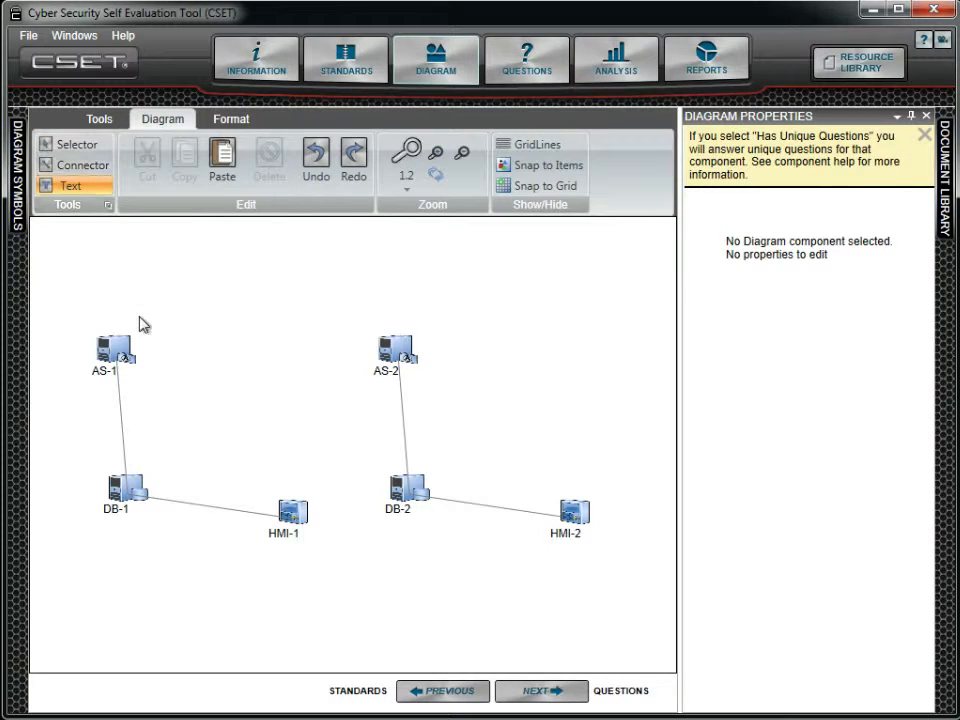
left_click_drag(141, 293, 360, 313)
type("AC")
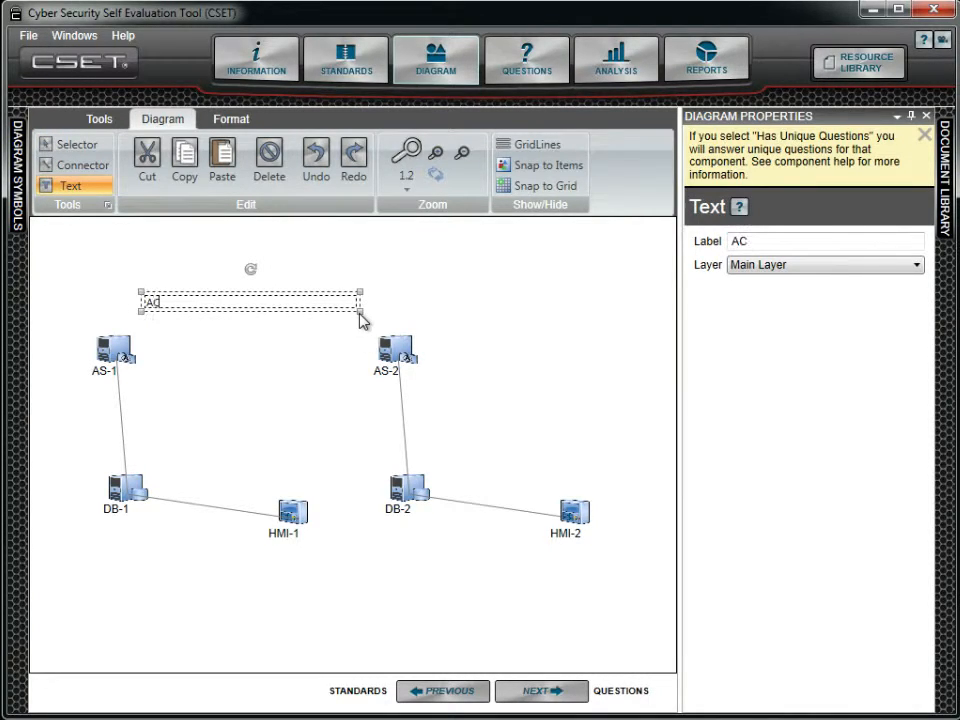
type("ME Control Sy")
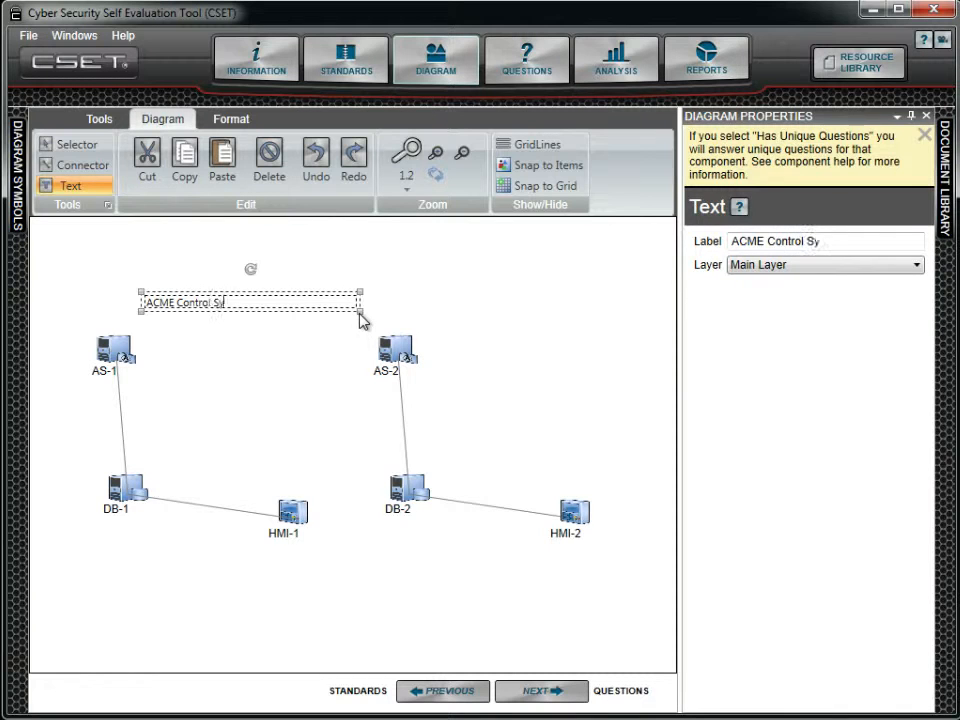
type("stem Diagram")
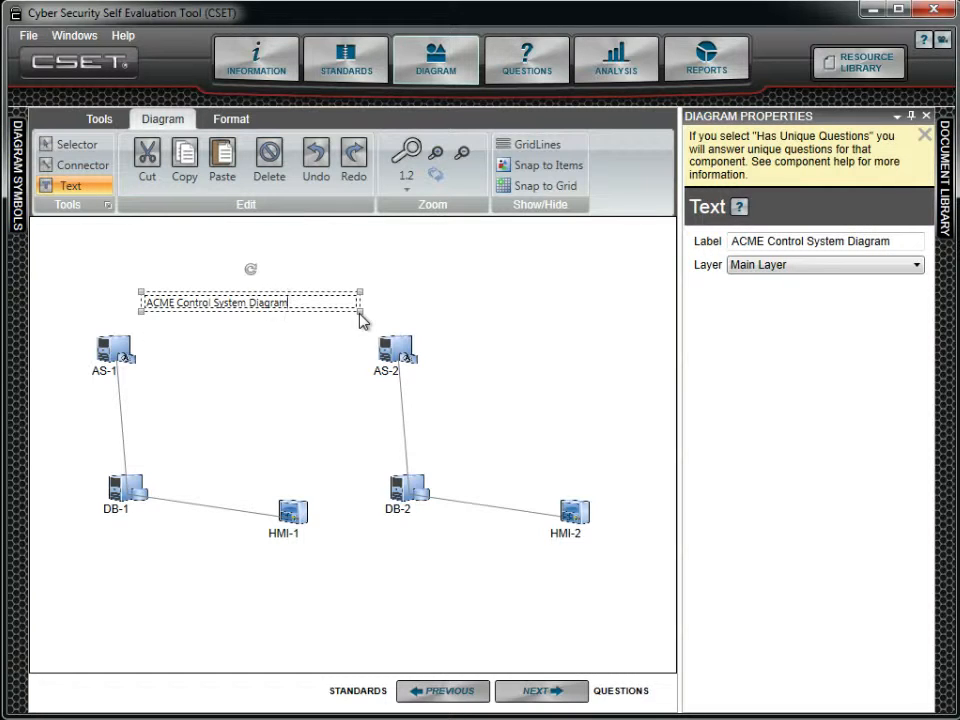
left_click(78, 146)
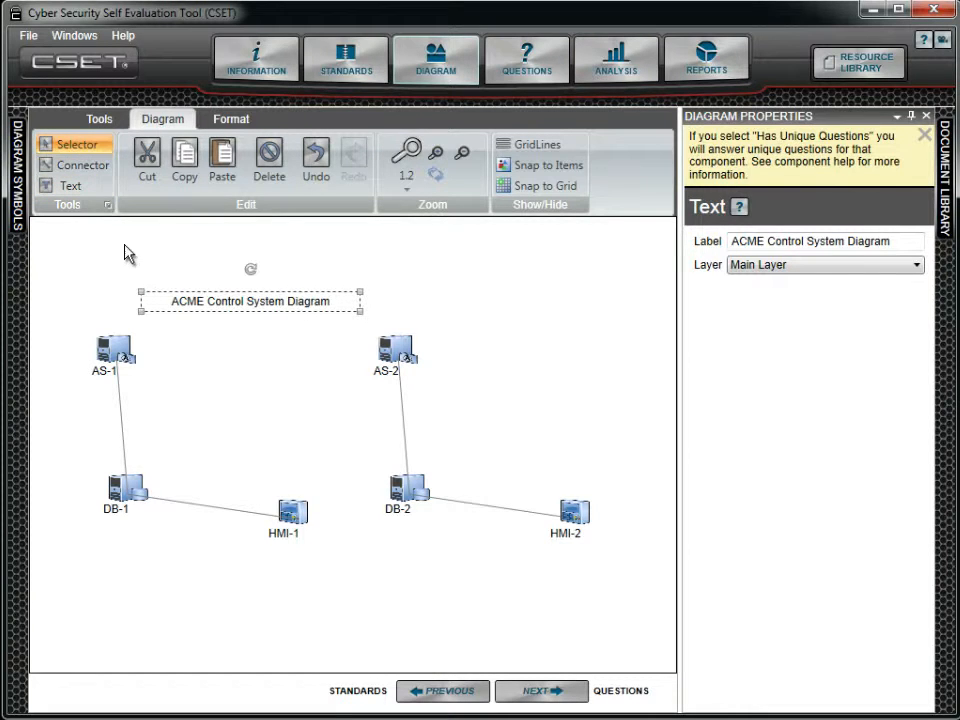
- Format the diagram title as bold and underlined, with the font color Dark Blue, Text 2
left_click(226, 122)
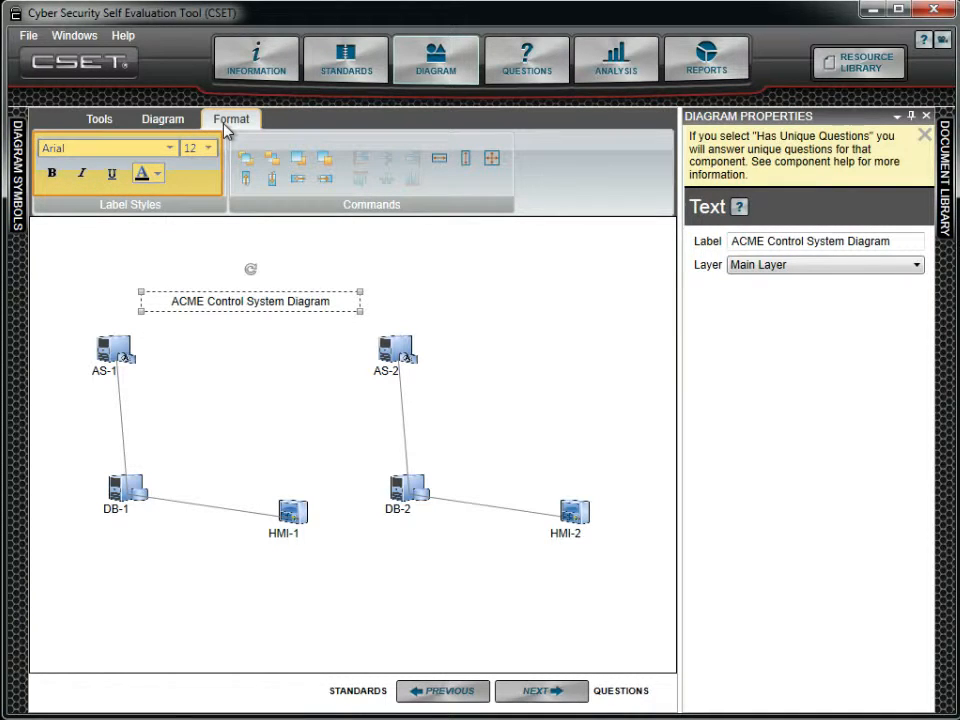
left_click(52, 176)
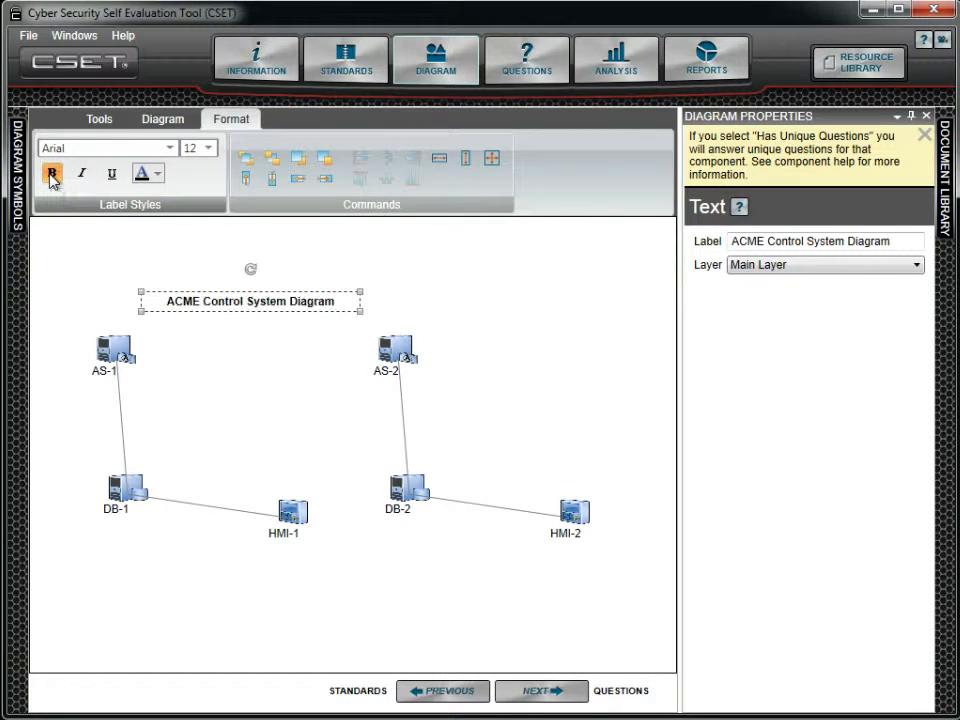
left_click(112, 178)
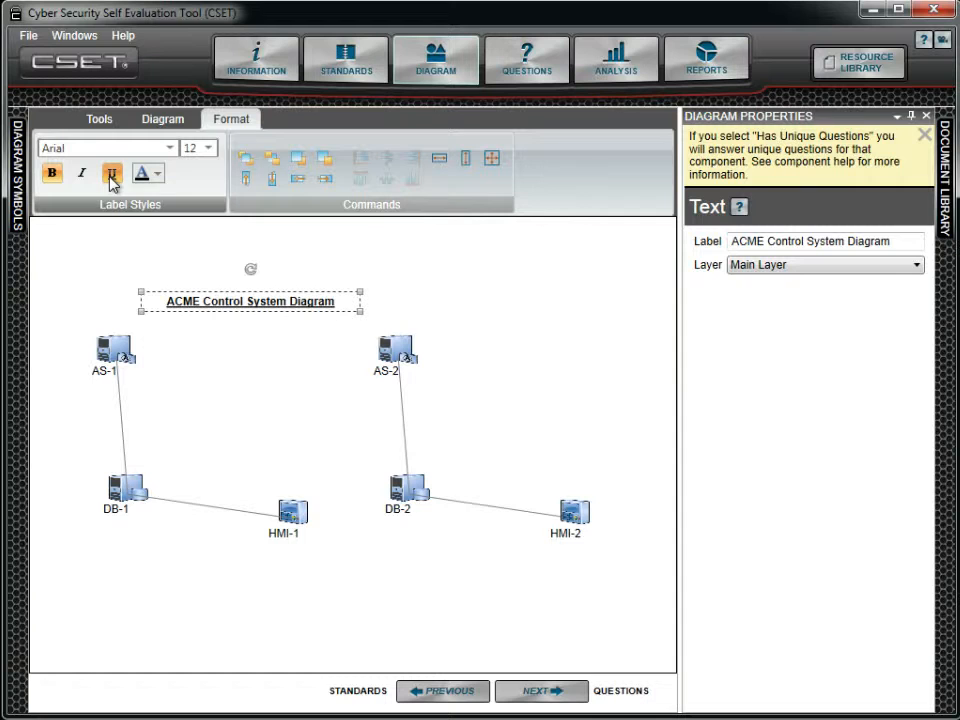
left_click(157, 176)
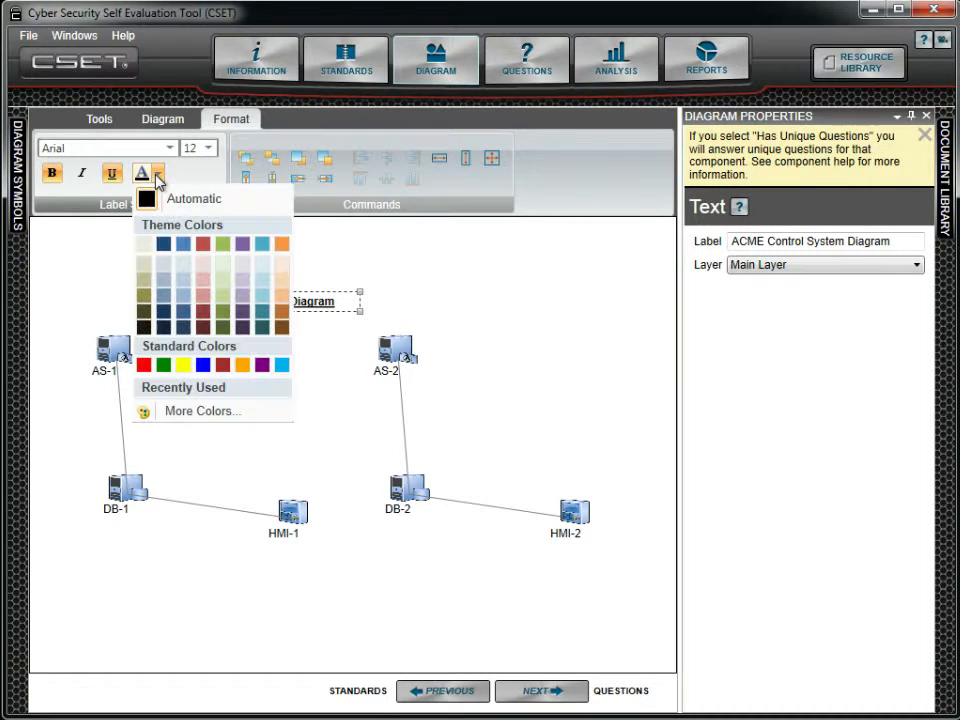
left_click(163, 243)
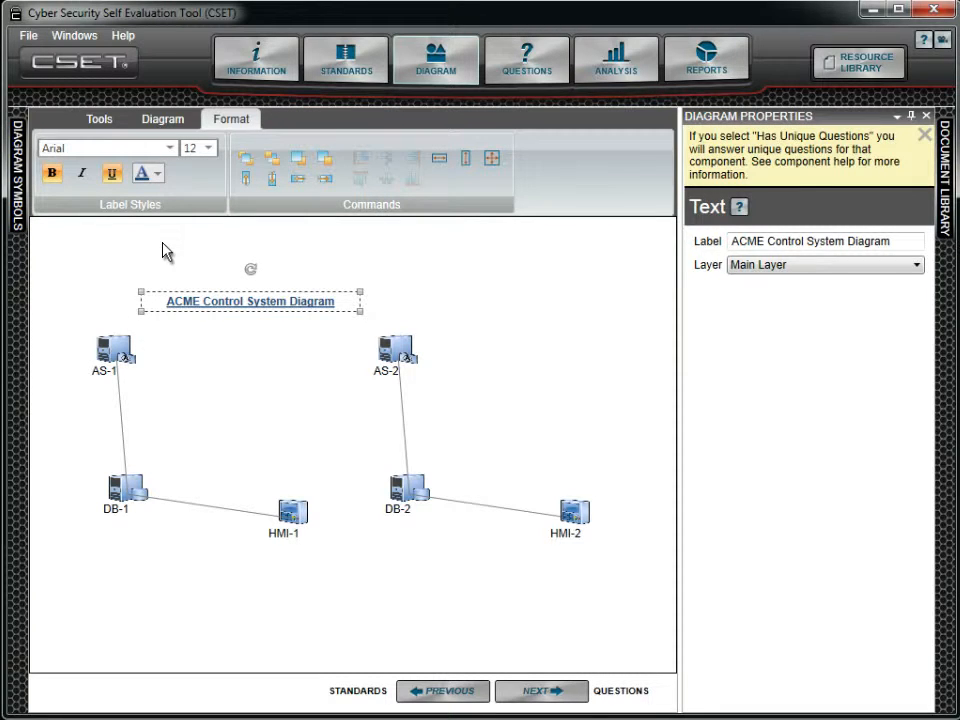
left_click(166, 252)
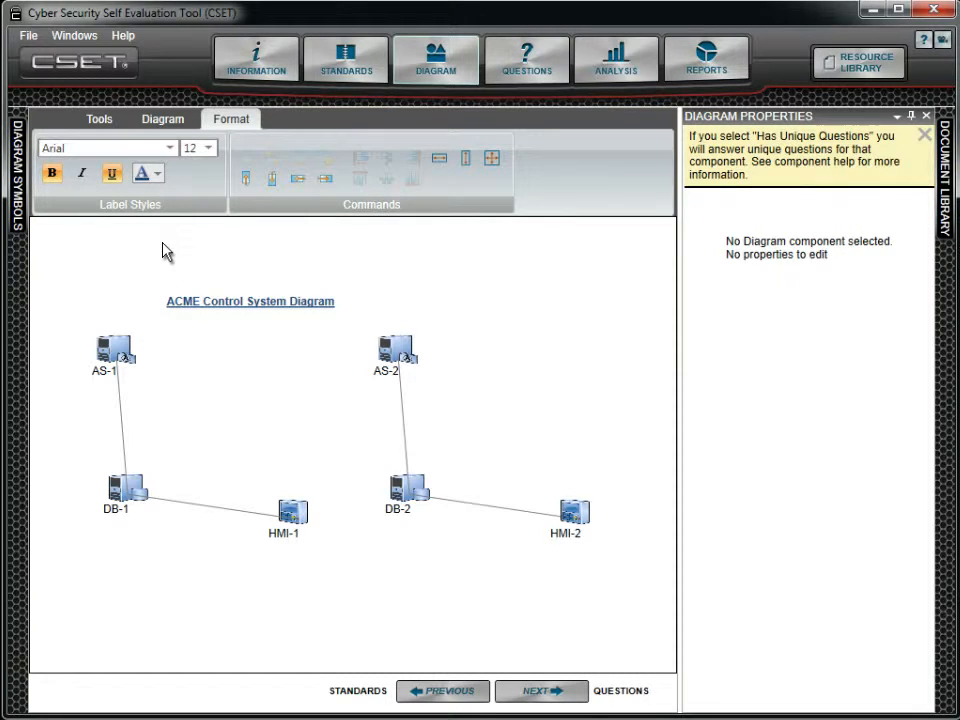
- Set the font size of the AS-1 component's label to 20
left_click(103, 376)
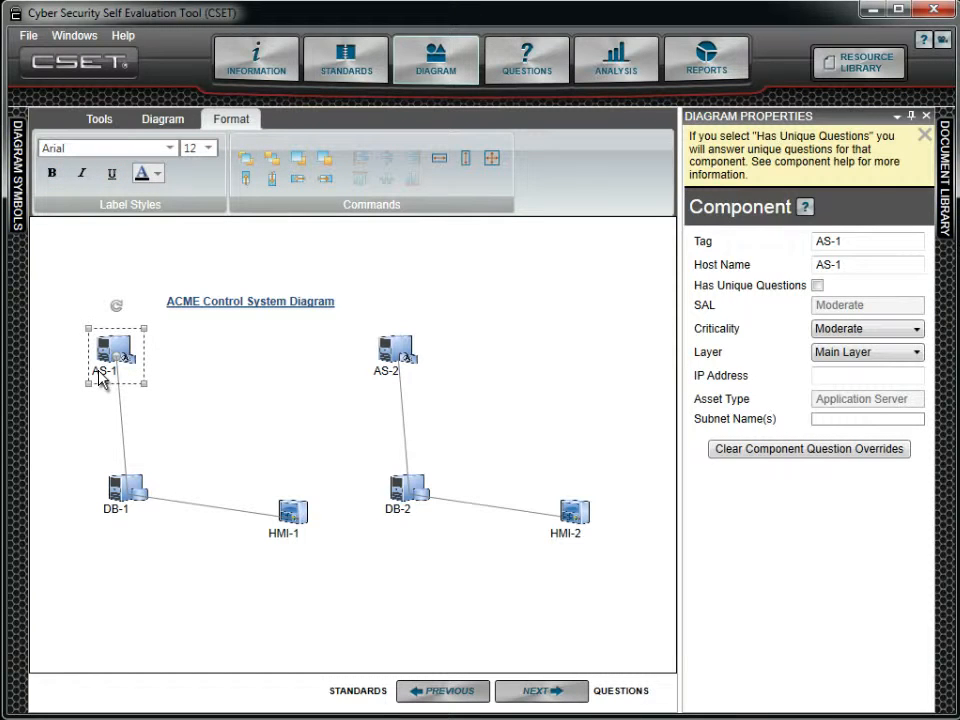
left_click(210, 149)
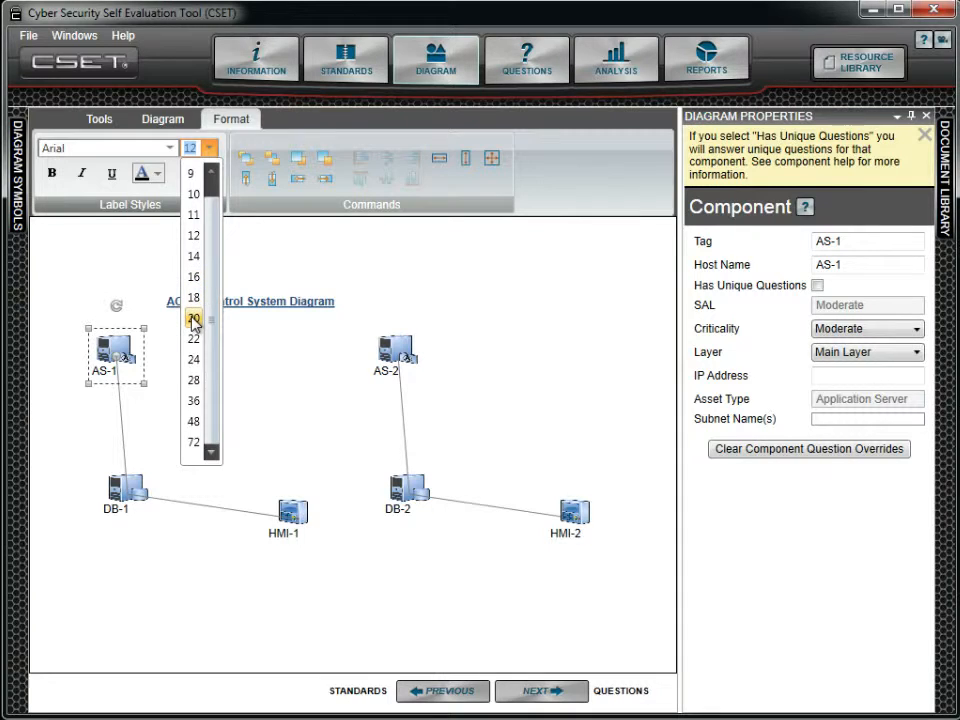
left_click(193, 320)
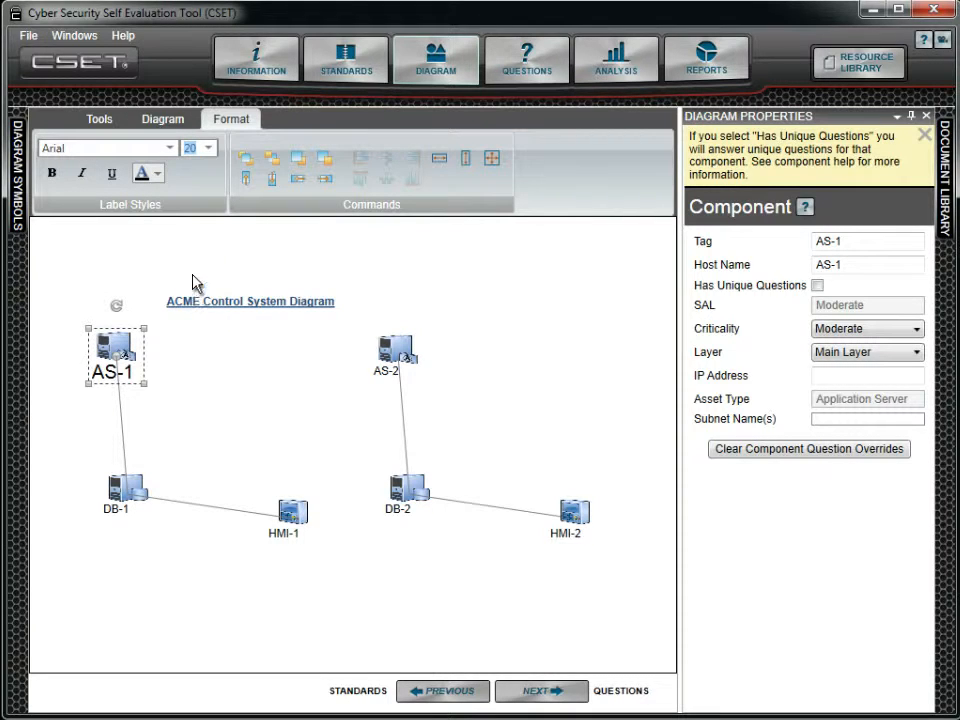
left_click(194, 268)
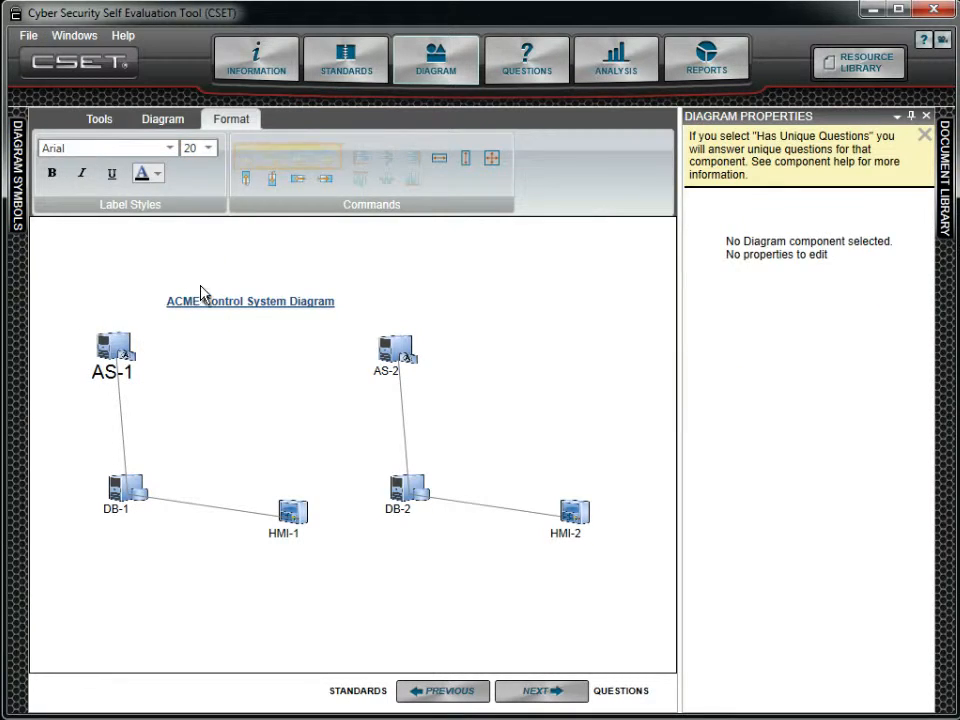
- Duplicate the "ACME Control System Diagram" title and place the copy so that it overlaps the AS-2 component
left_click(221, 305)
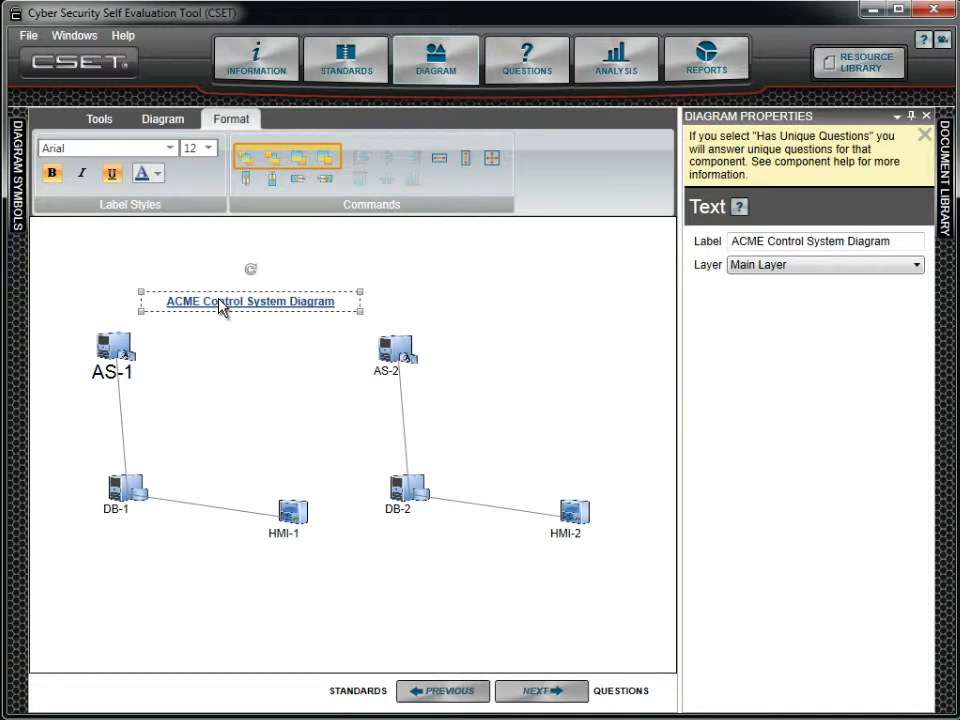
key("ctrl+c")
key("ctrl+v")
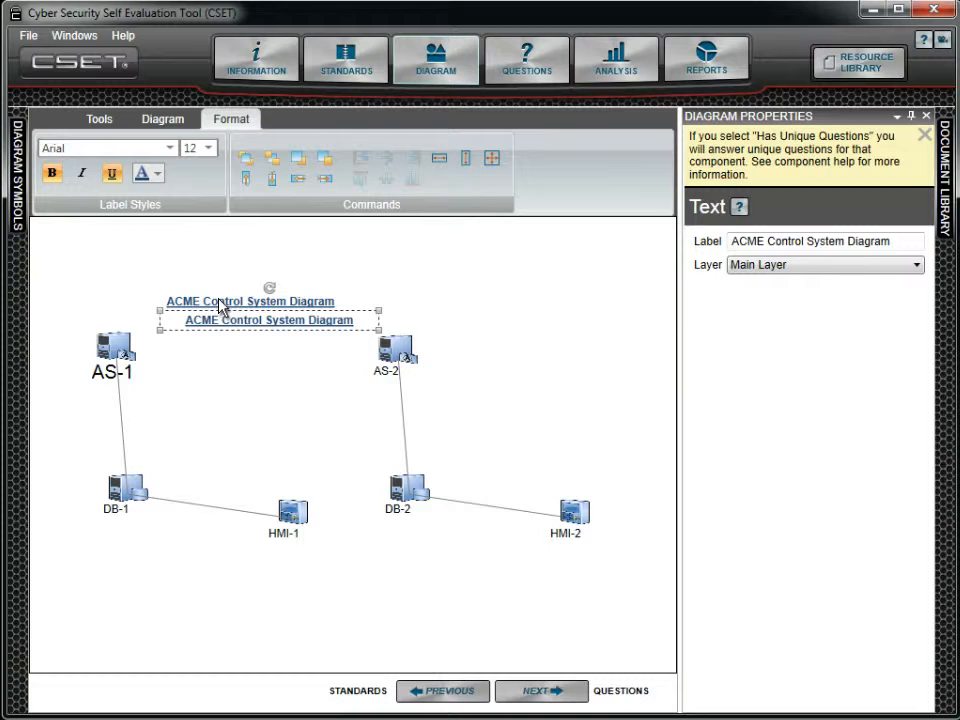
left_click_drag(223, 321, 356, 340)
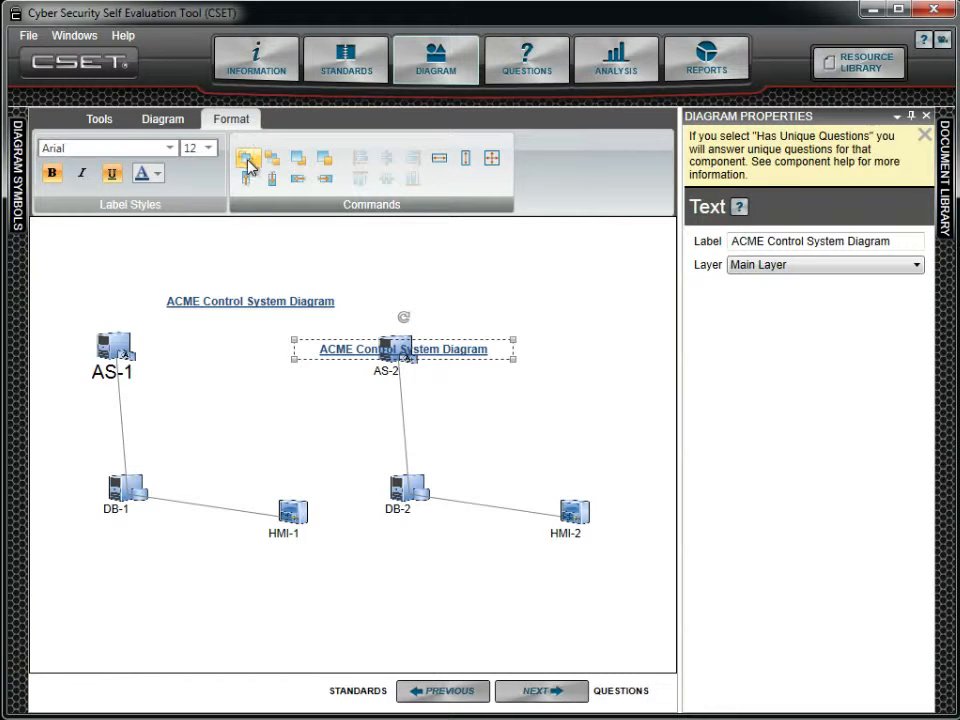
- Nudge the AS-2 component three times to the right and once back to the left
left_click(381, 379)
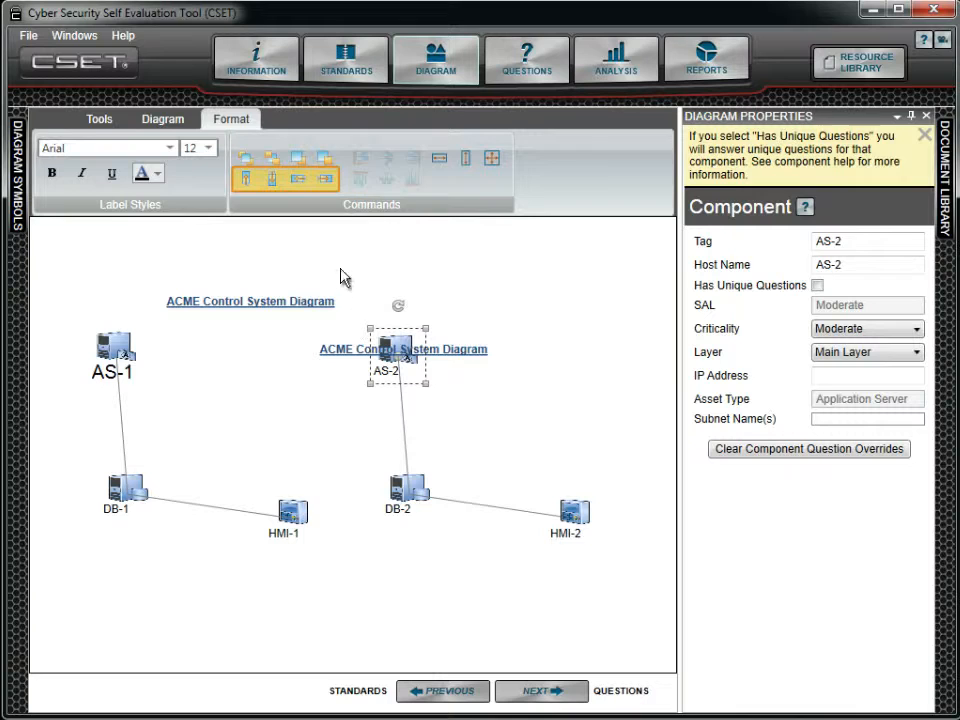
left_click(326, 180)
left_click(326, 180)
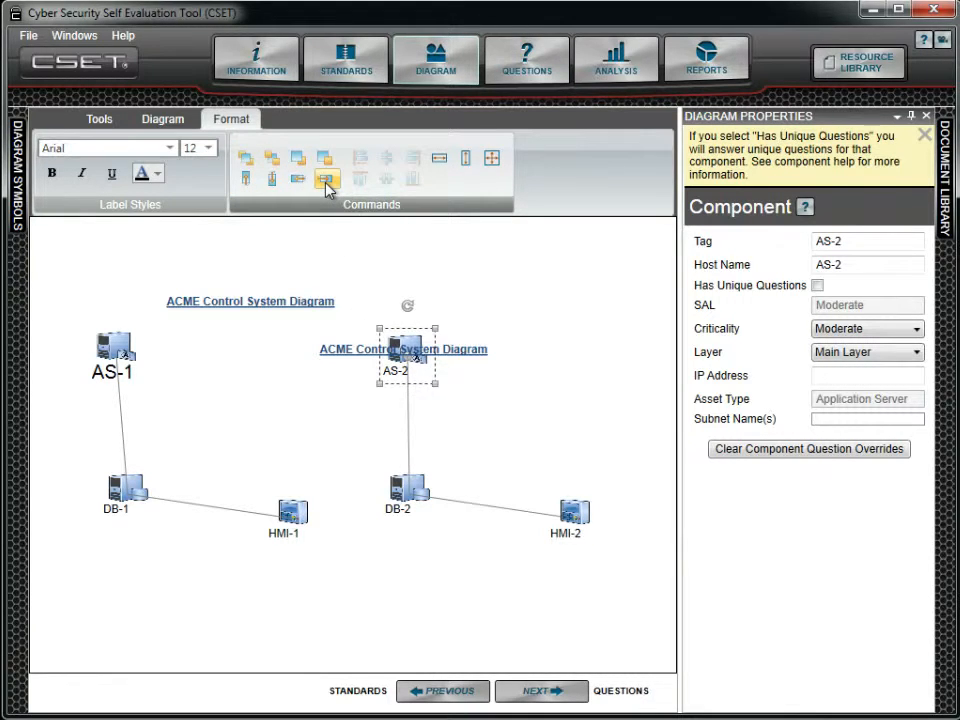
left_click(326, 180)
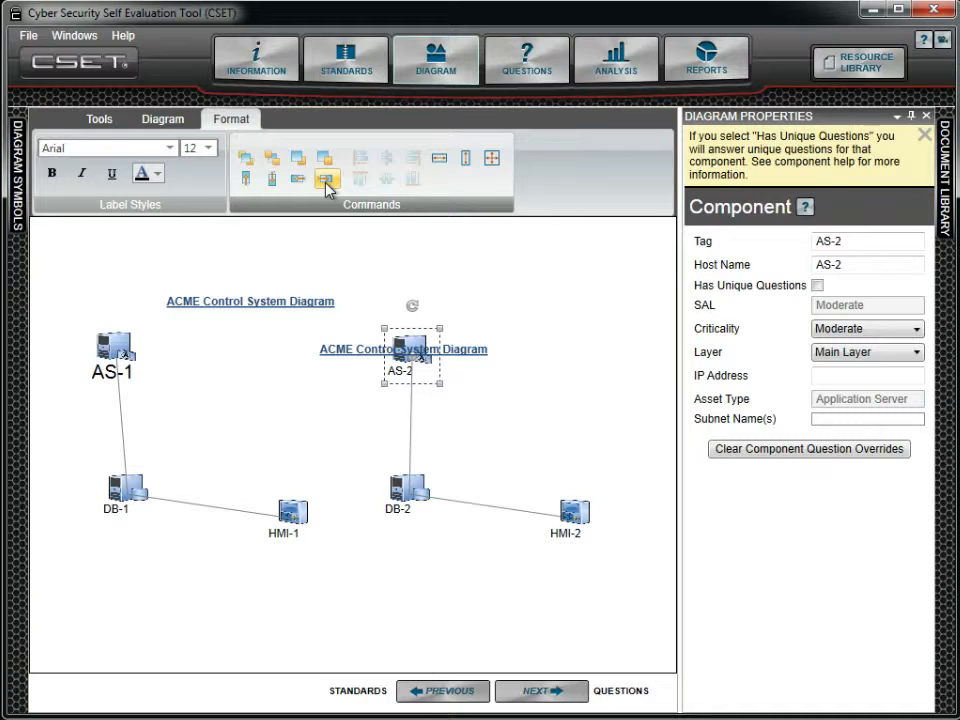
left_click(300, 181)
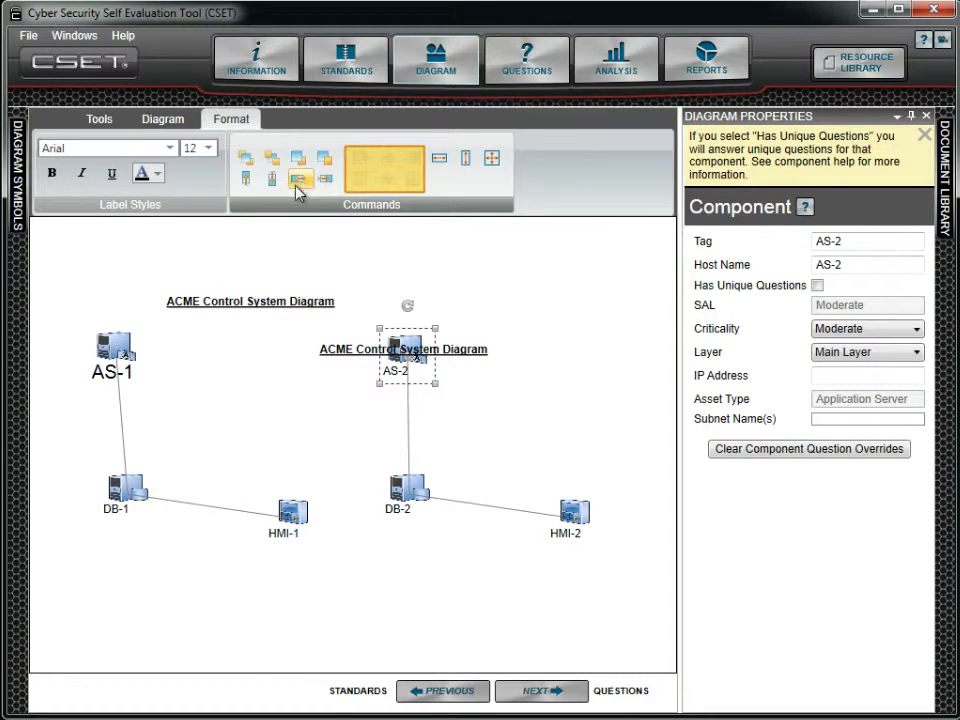
- Align the original diagram title, AS-1 and DB-1 to the left
left_click_drag(43, 254, 265, 556)
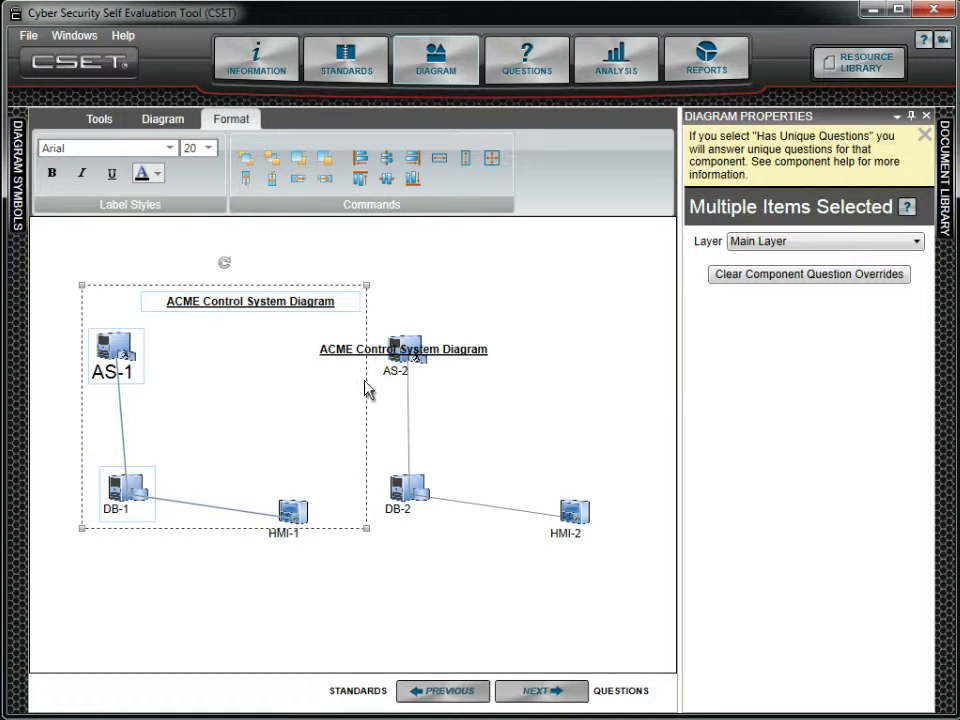
left_click(361, 162)
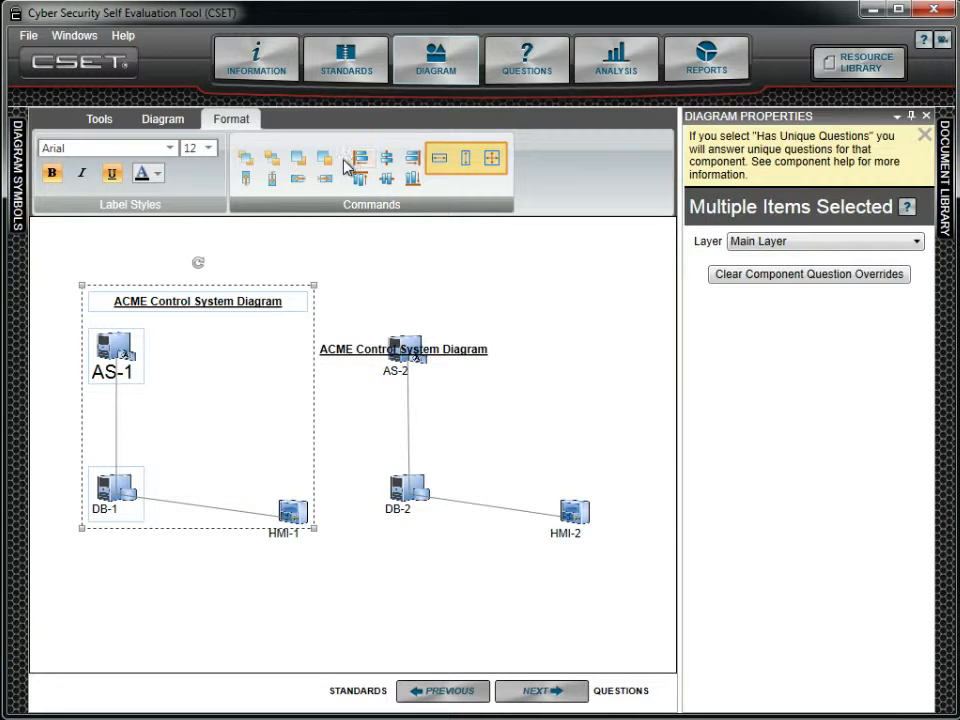
- Enlarge the HMI-1 component to about one and a half times its height and make DB-1 the same size
left_click(300, 515)
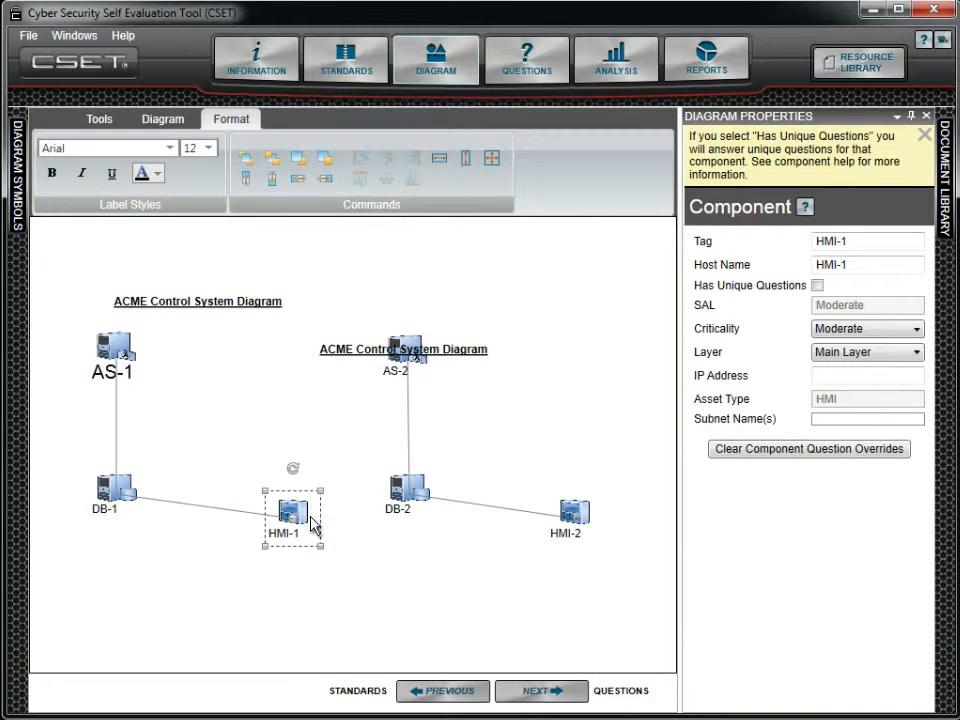
left_click_drag(319, 551, 338, 590)
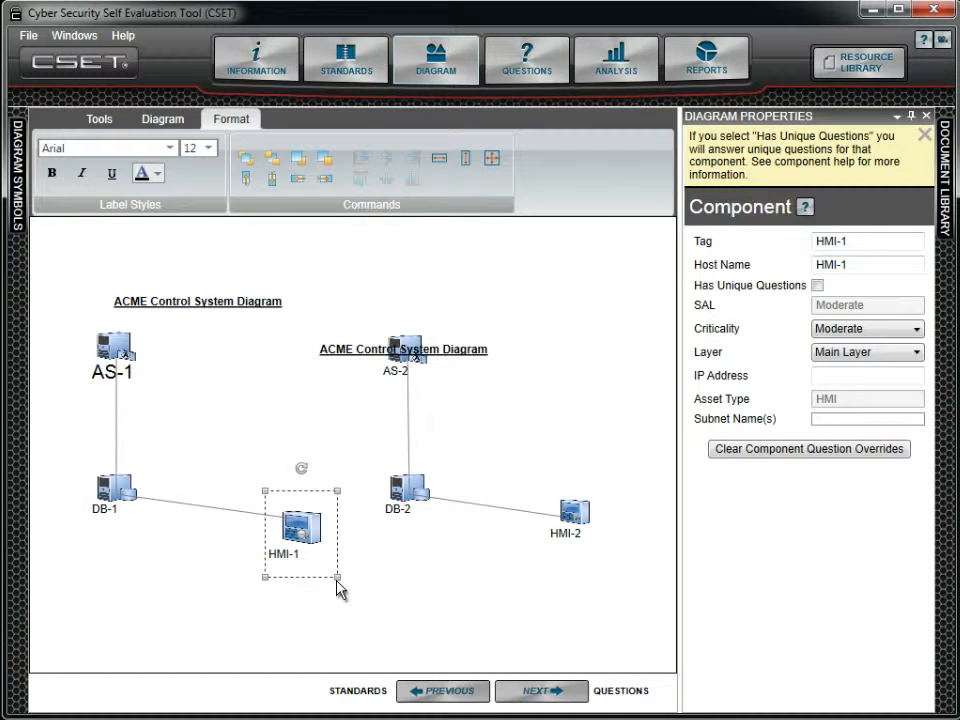
left_click(104, 500, "ctrl")
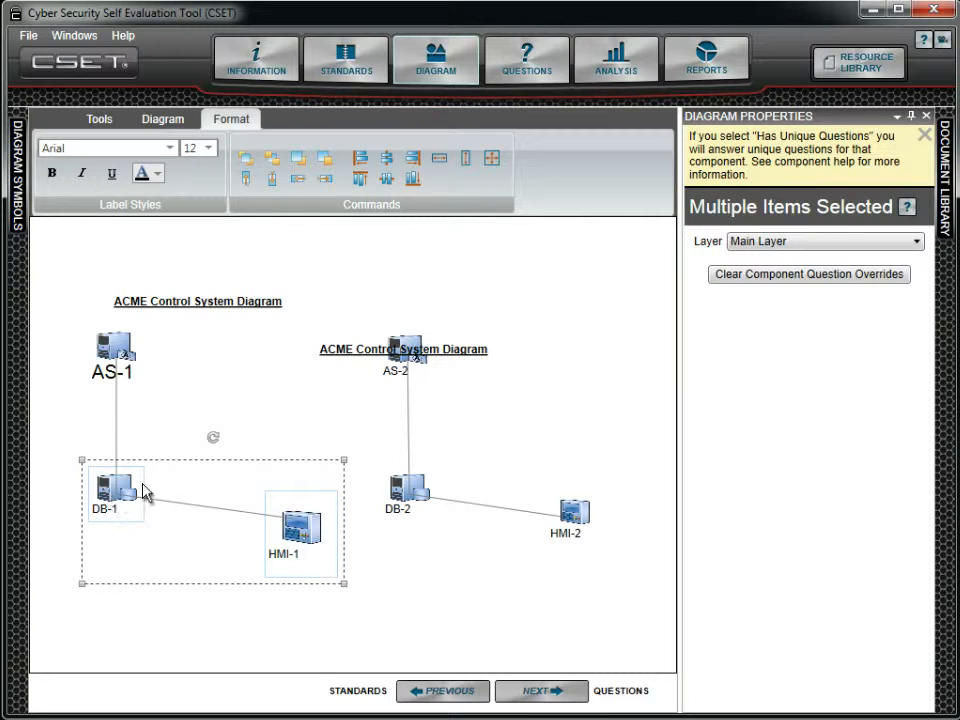
left_click(490, 160)
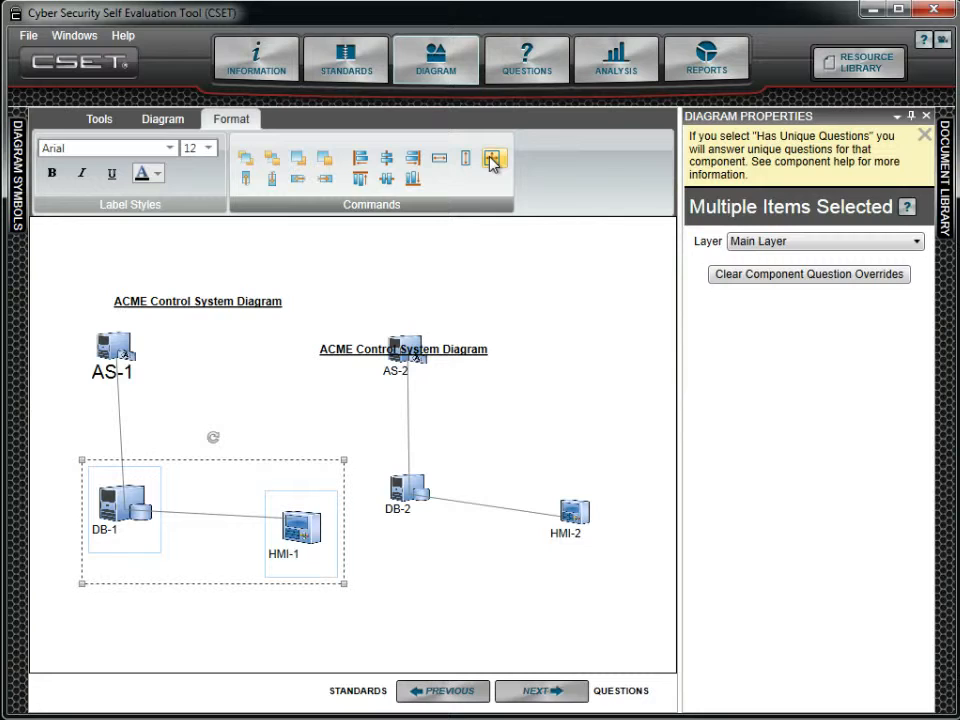